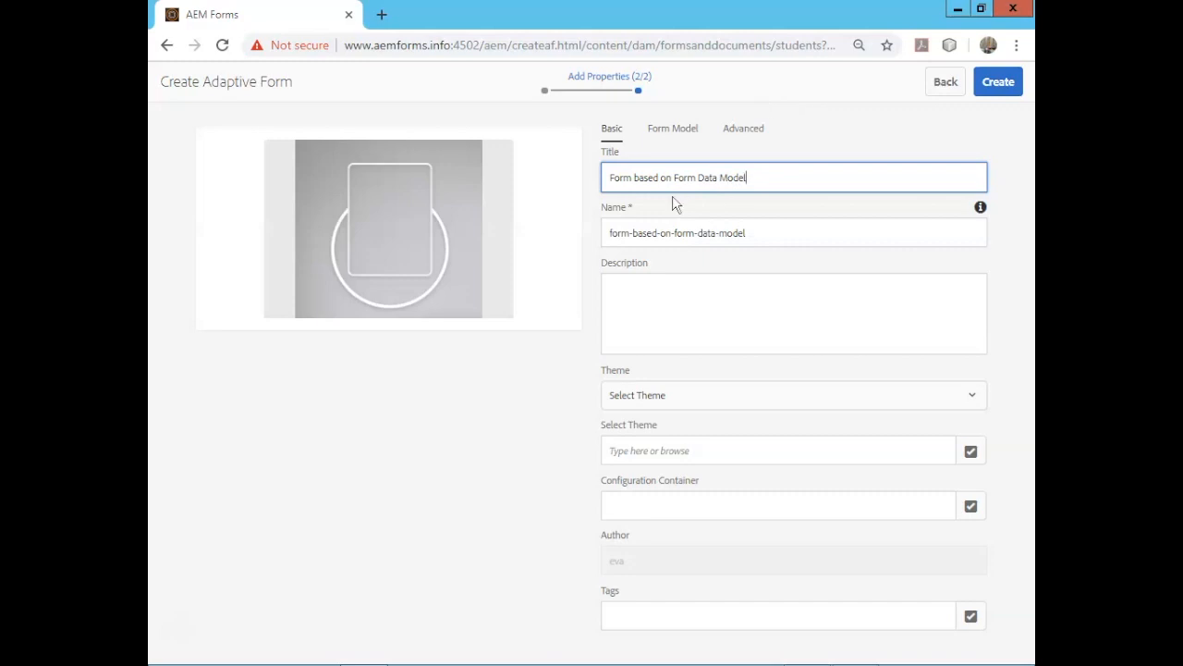
Base the adaptive form on the jpt-customer-details form data model
click(677, 134)
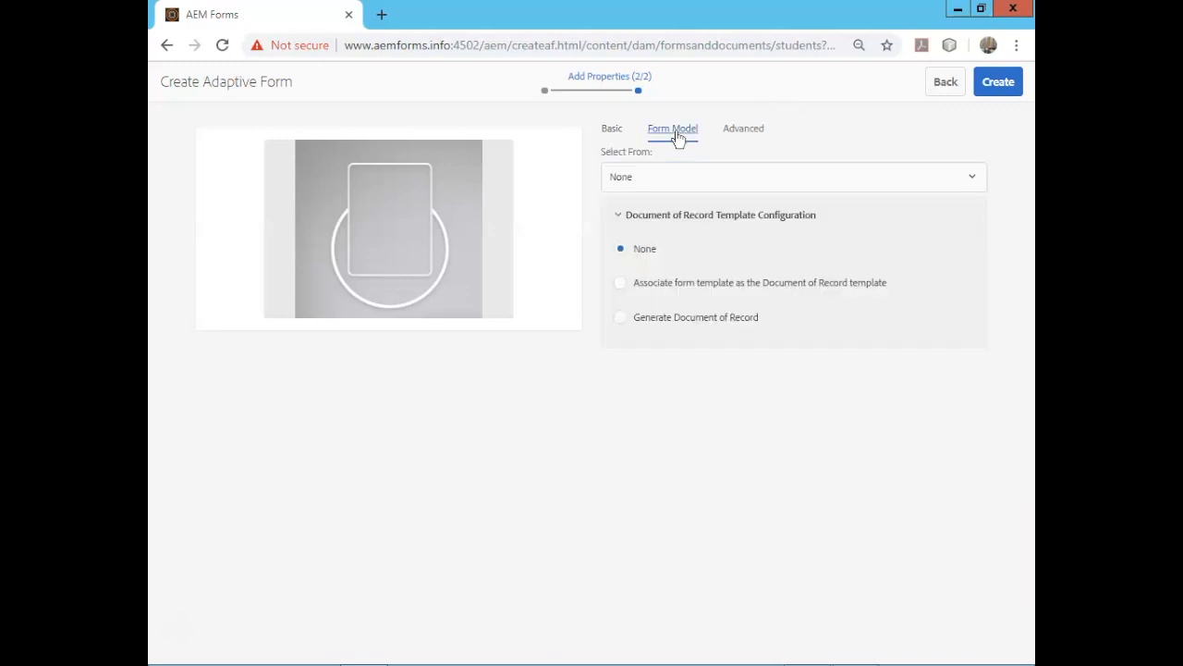
click(975, 182)
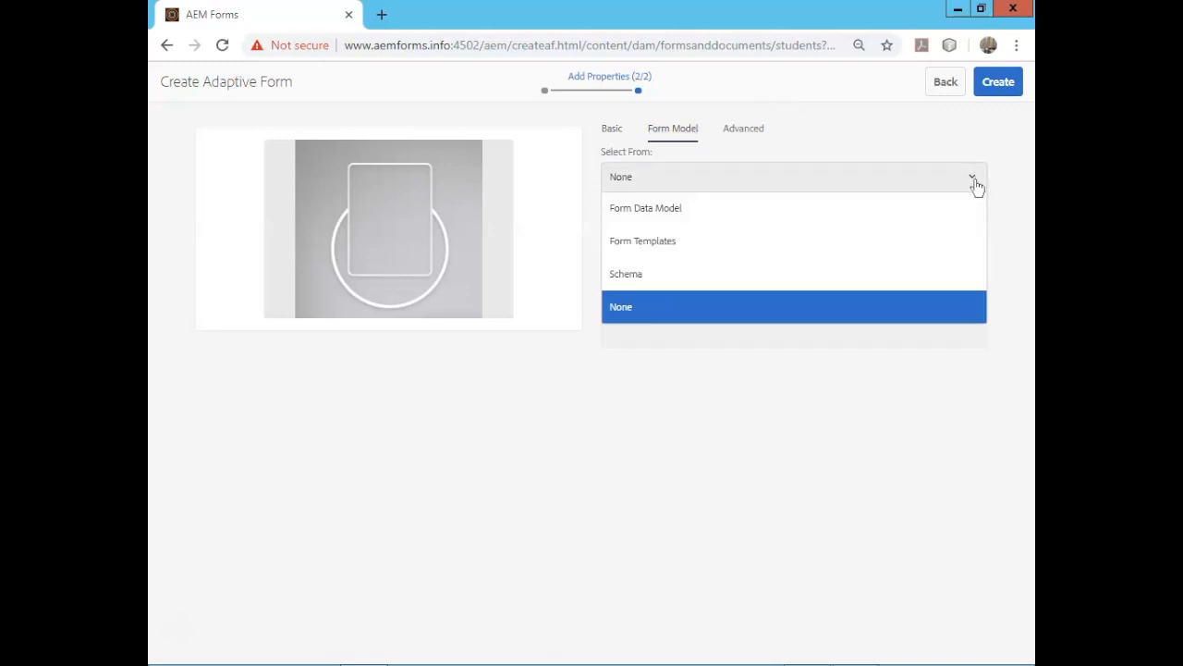
click(684, 211)
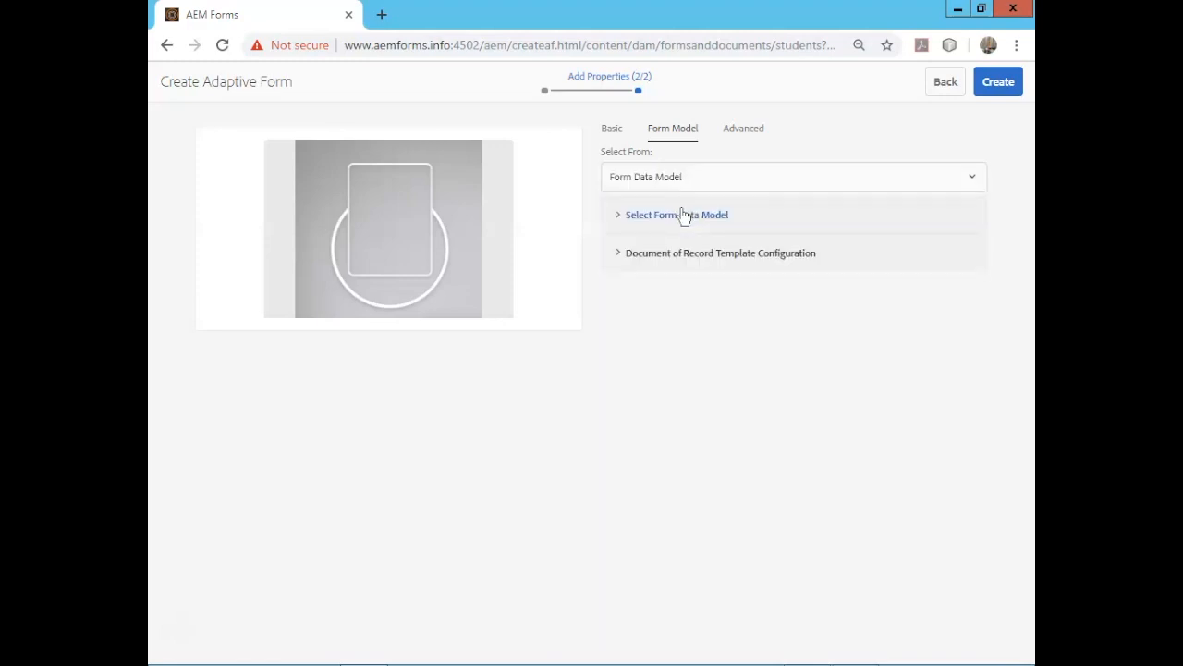
click(616, 217)
scroll(795, 457, down, 1)
scroll(662, 523, down, 2)
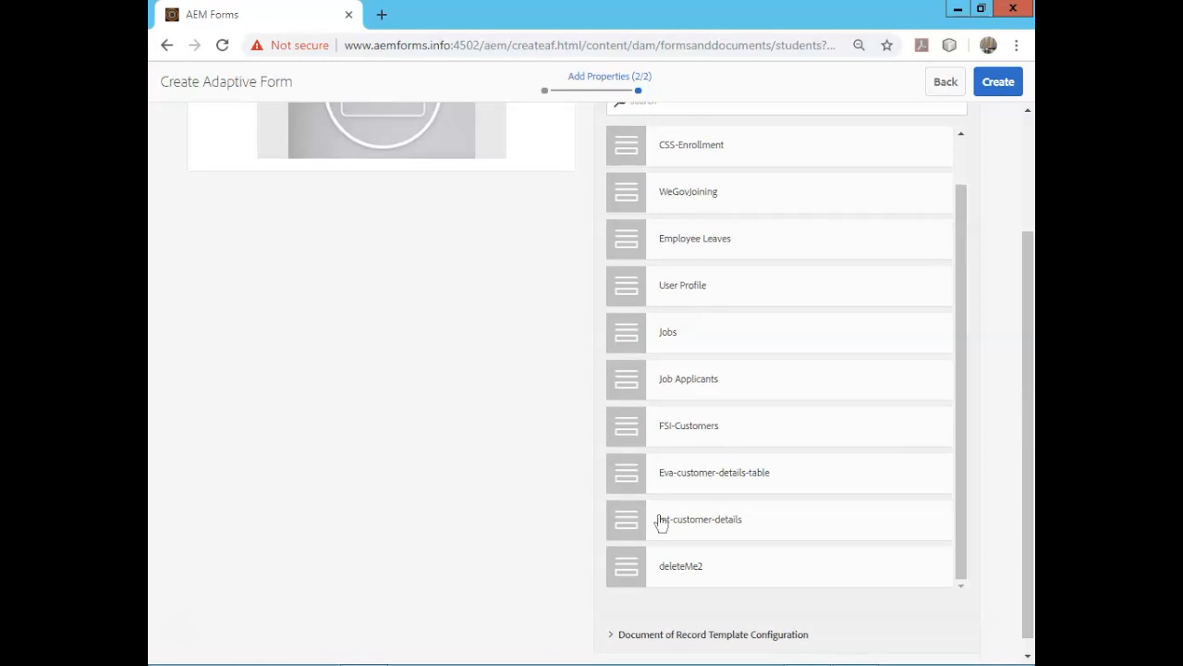
click(662, 523)
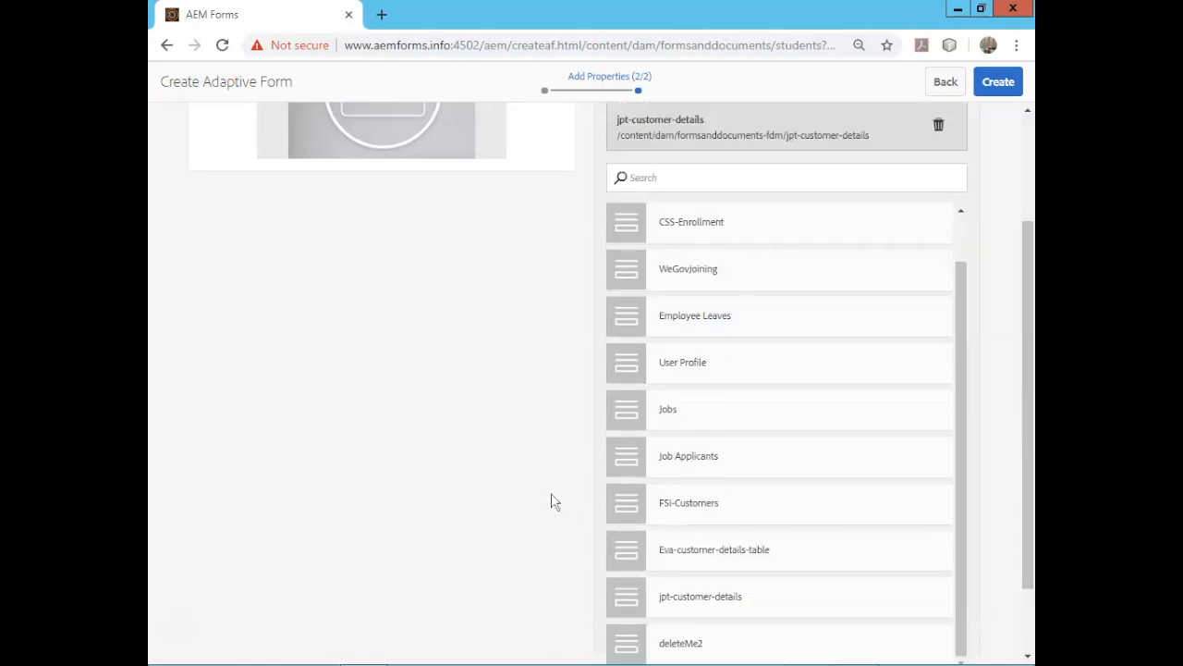
scroll(553, 497, up, 2)
Set the form to generate a Document of Record, and create the adaptive form, opening it for editing
click(610, 216)
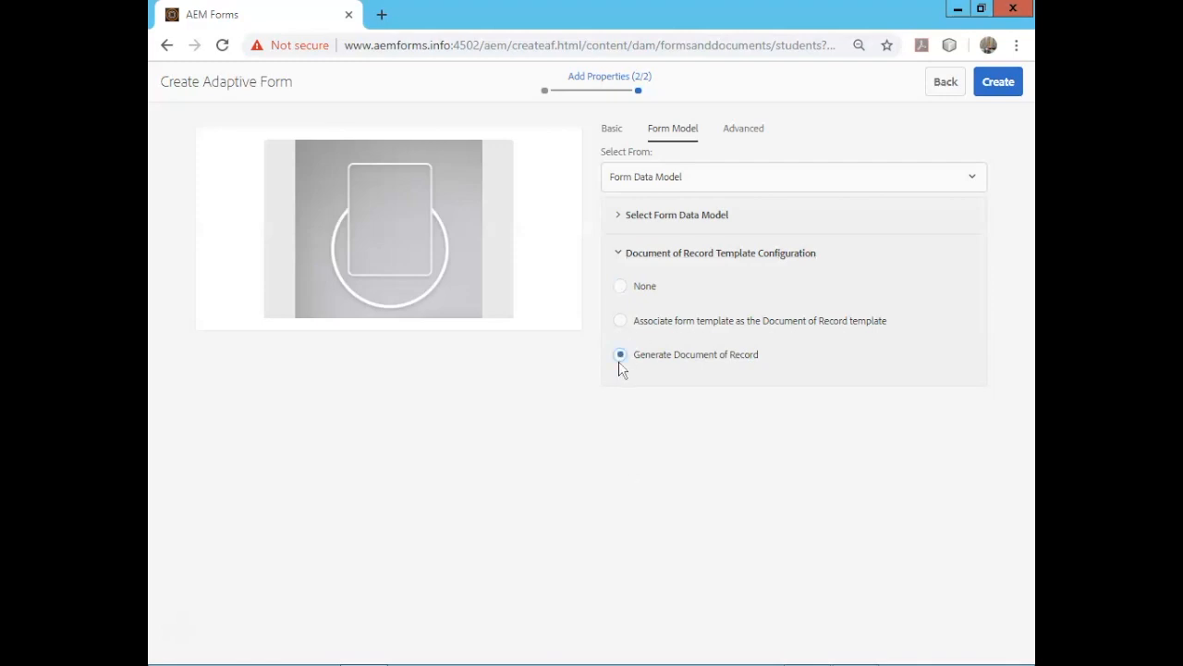
click(617, 254)
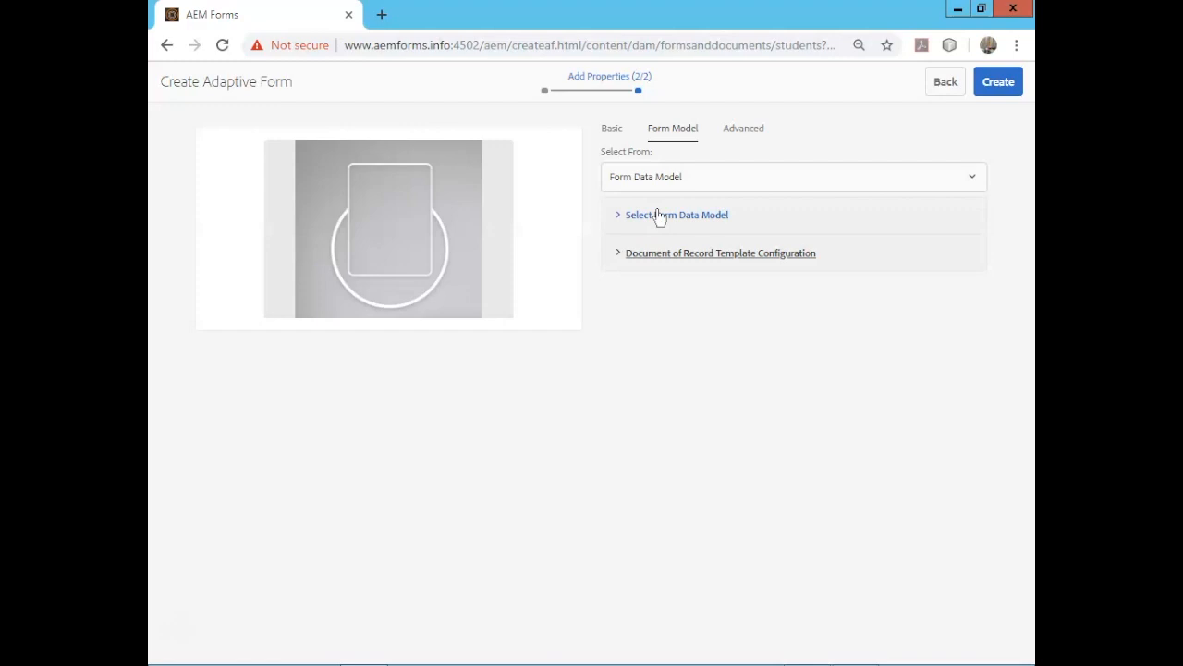
click(992, 80)
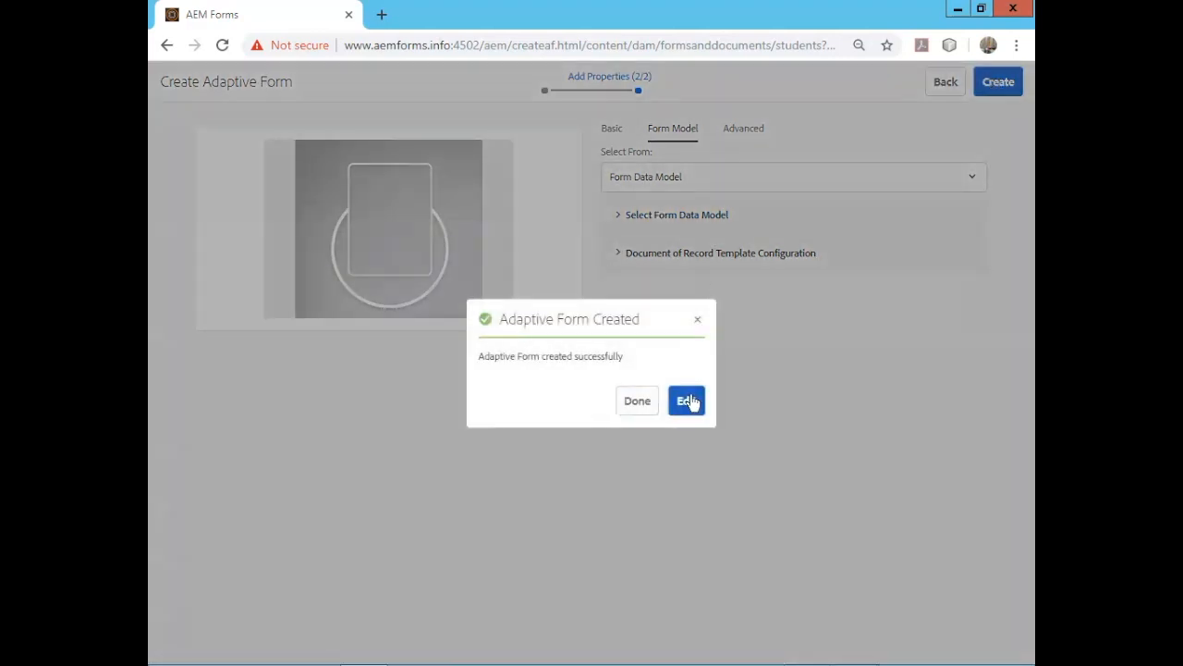
click(687, 400)
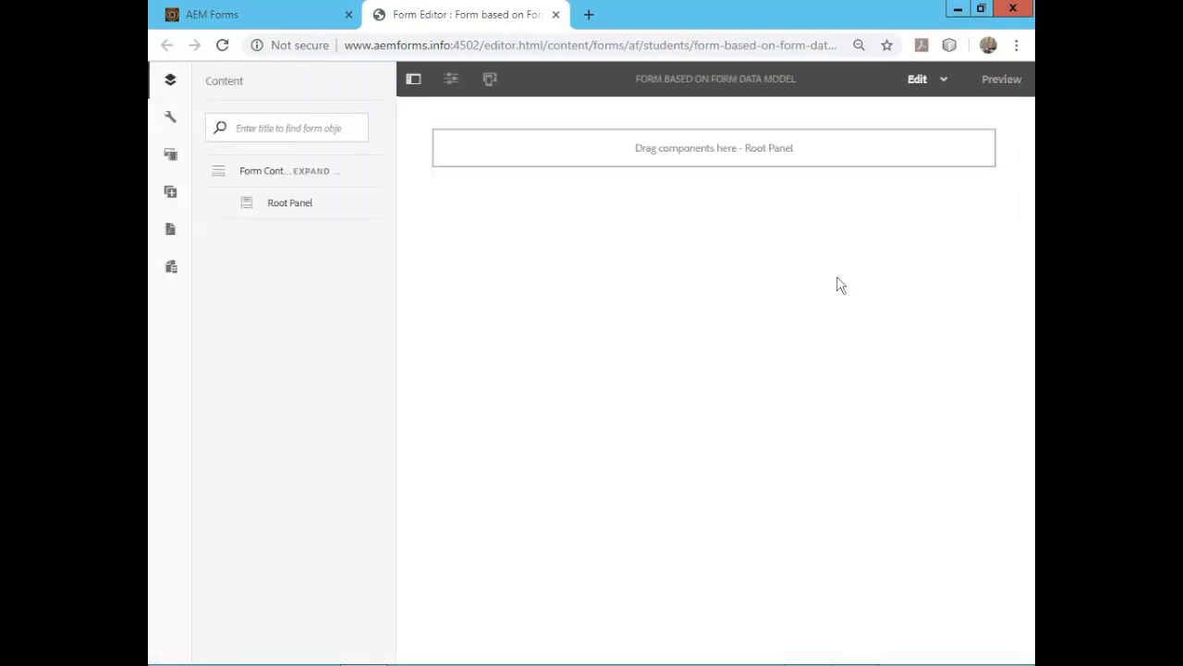
Add child panel "Retrieve and Update", name "retrieve-update", description "A panel that retrieves a record from the customer details table and enables the user to update the data"
click(272, 208)
click(546, 244)
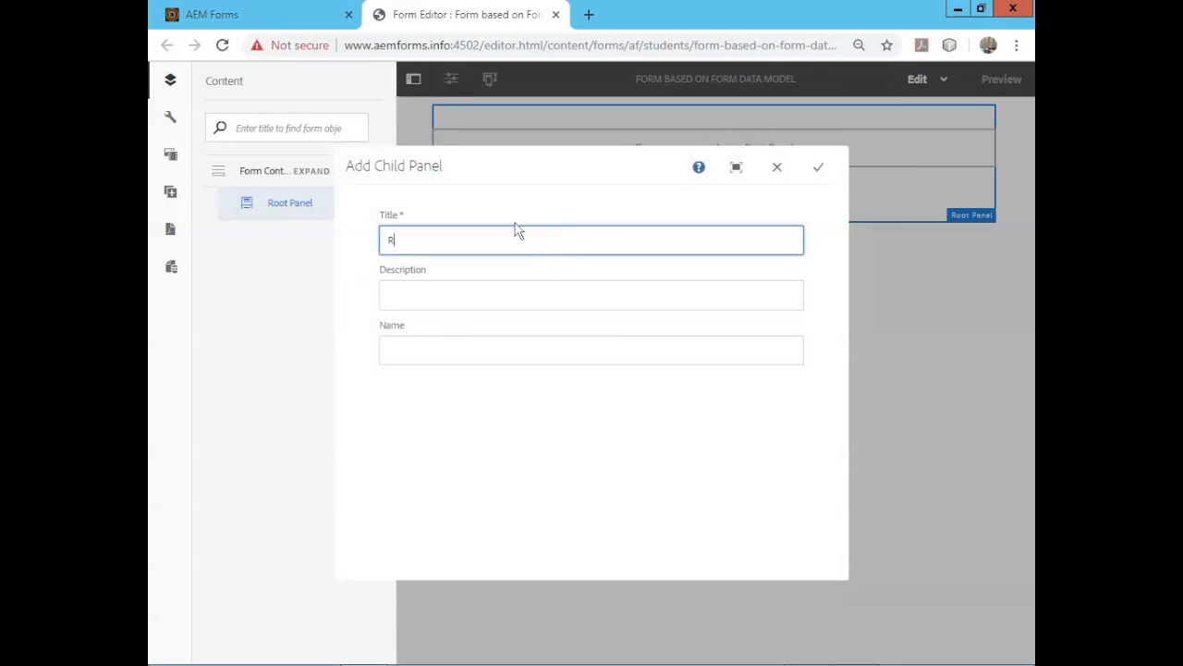
click(453, 288)
text(A panel)
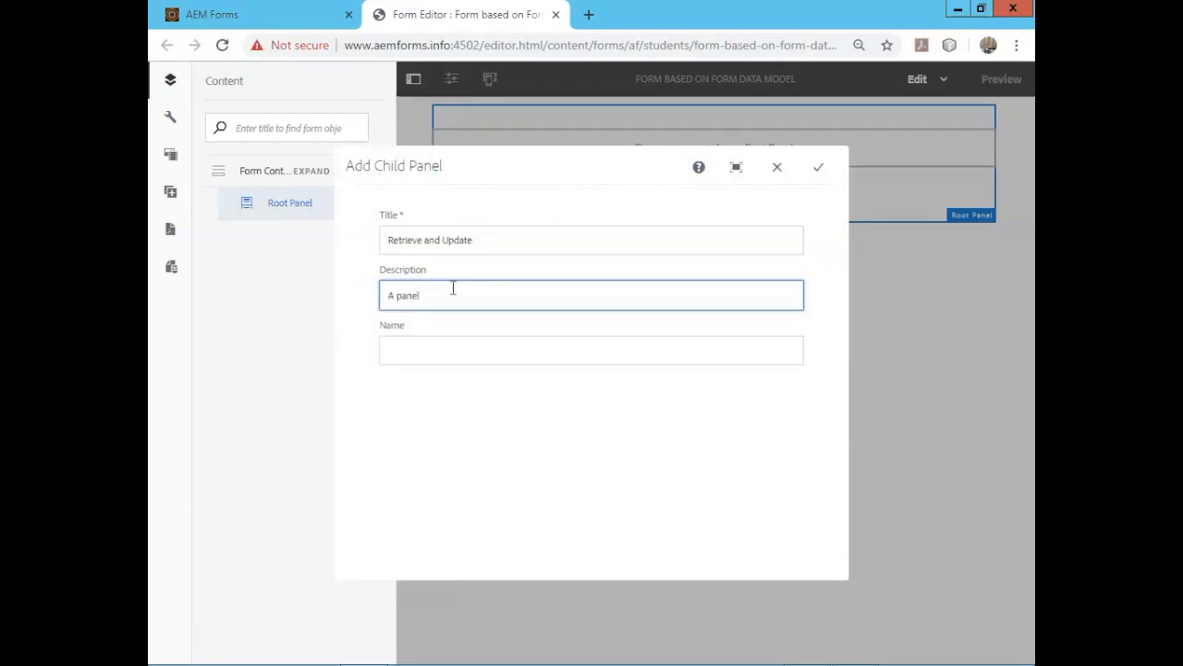
text( that retrieves a record from the customer details table and enables the user to update the data)
click(415, 344)
text(re)
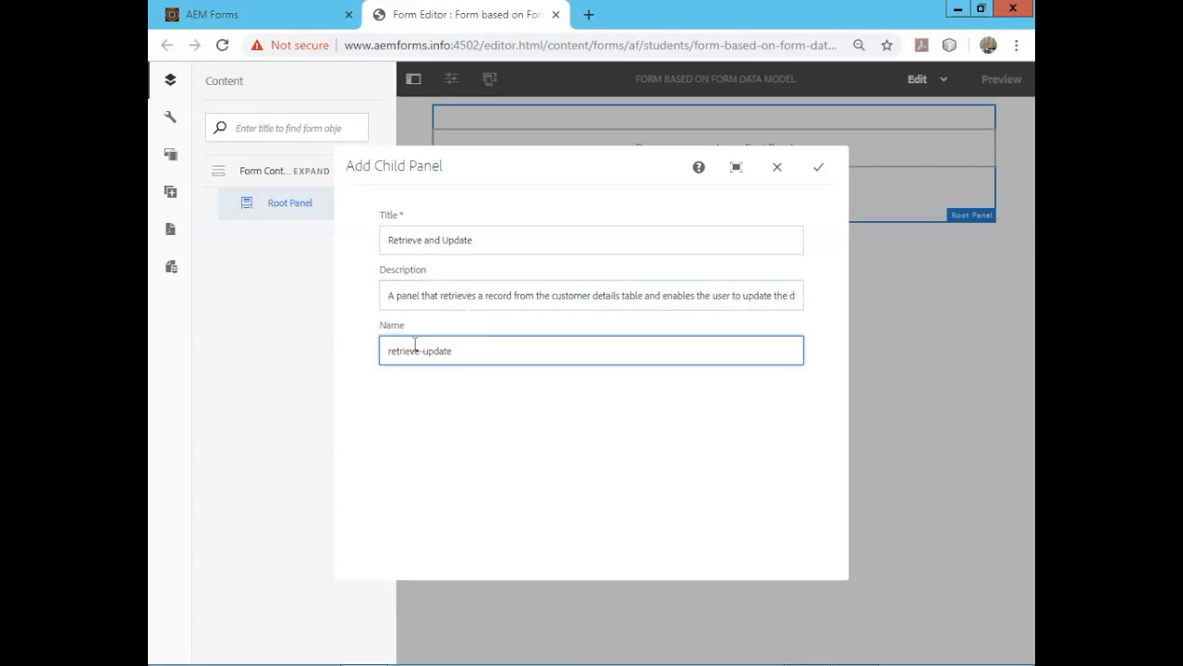
text(trieve-update)
click(819, 168)
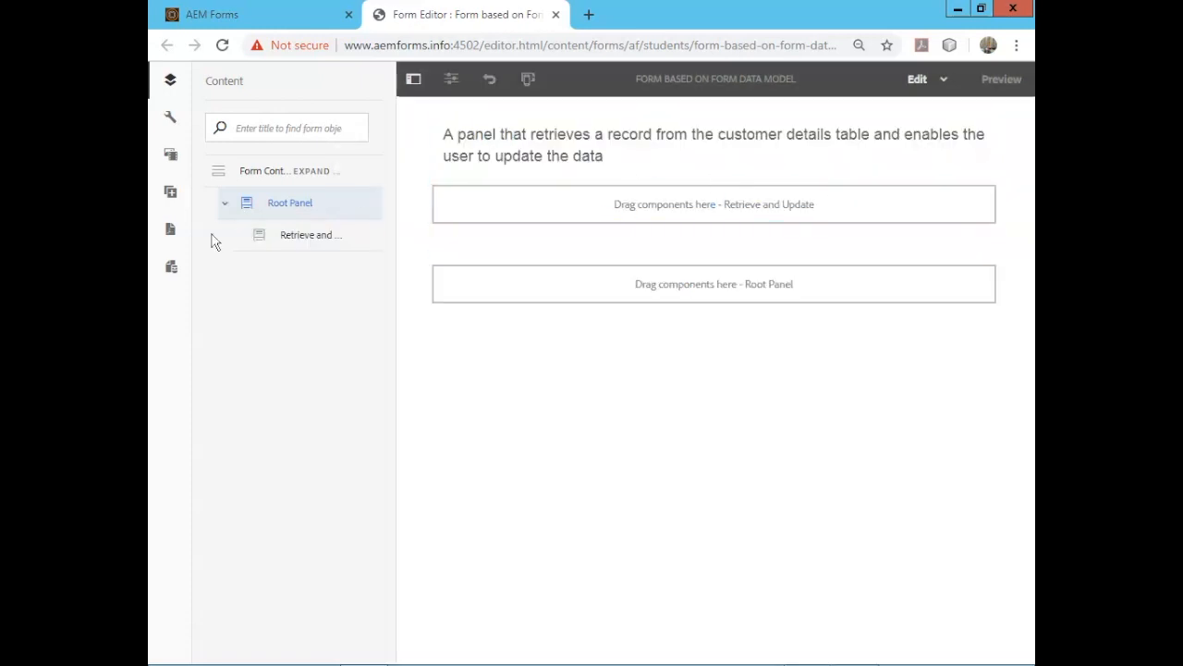
Add child panel "Insert" to Root Panel with description "A panel that enables the user to enter data and insert a new record into the customerdetails table"
click(268, 209)
click(542, 321)
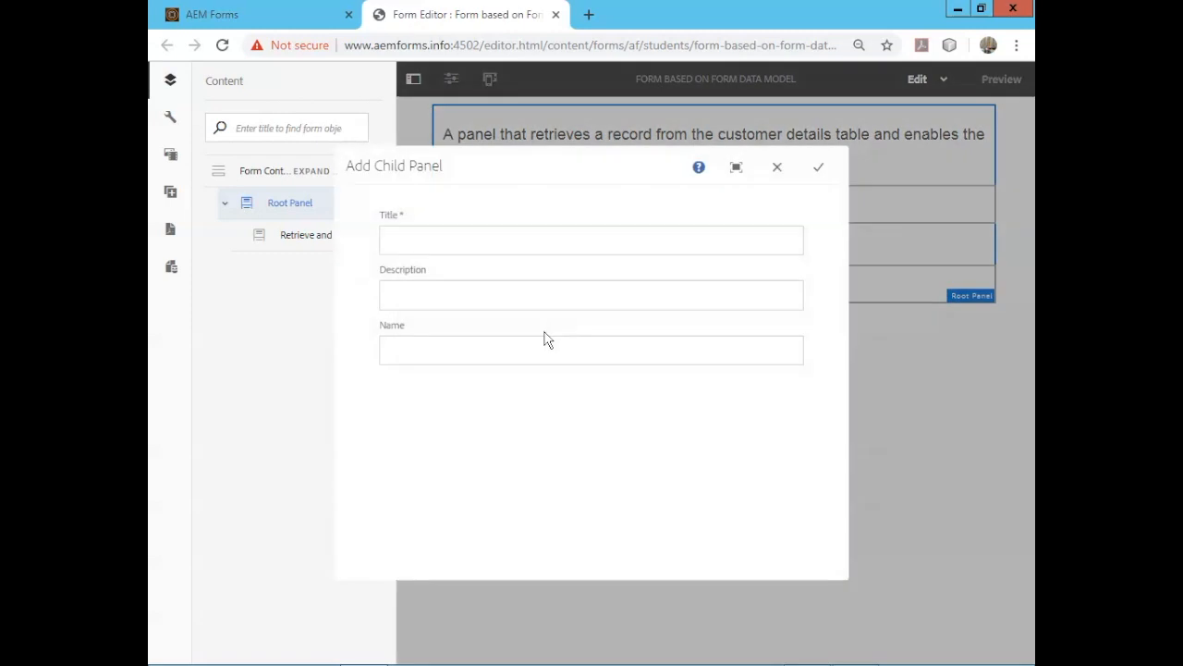
click(466, 242)
text(Insert)
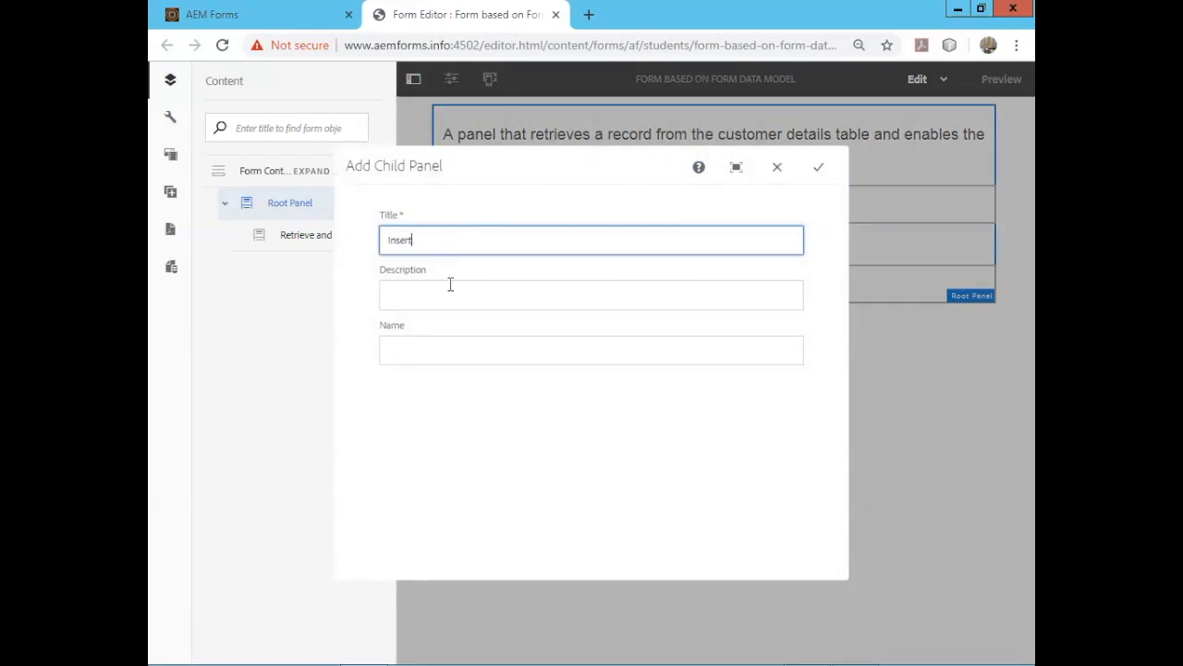
click(450, 286)
text(A panel that enables the us)
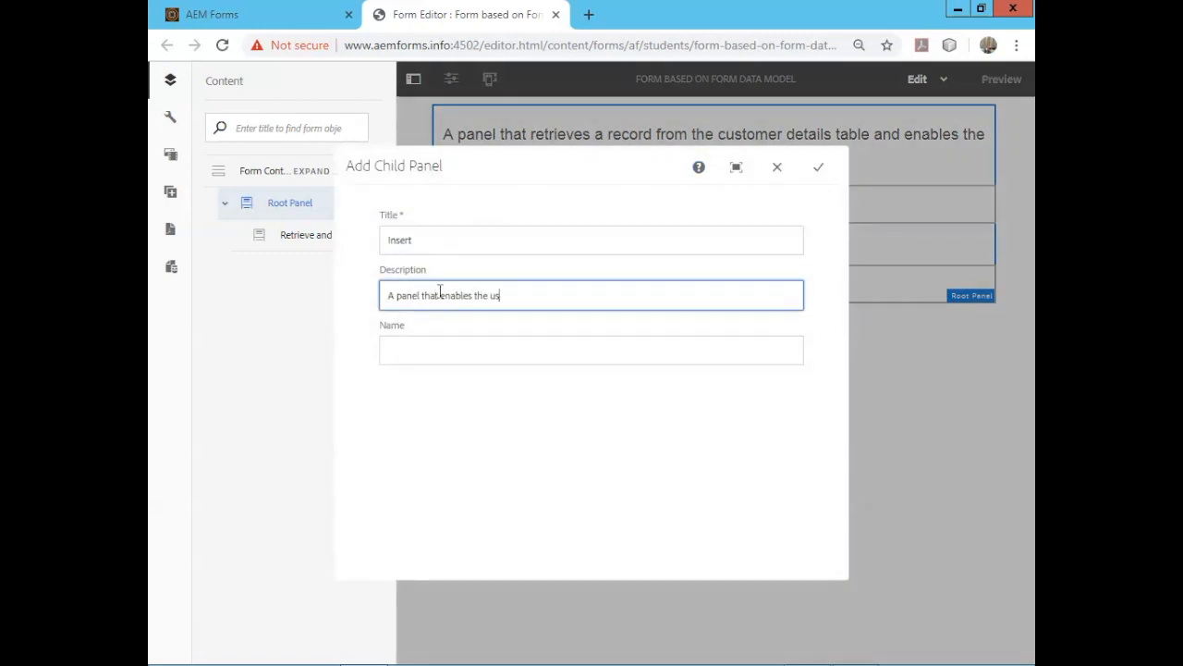
text( into the customerdetails table)
click(445, 344)
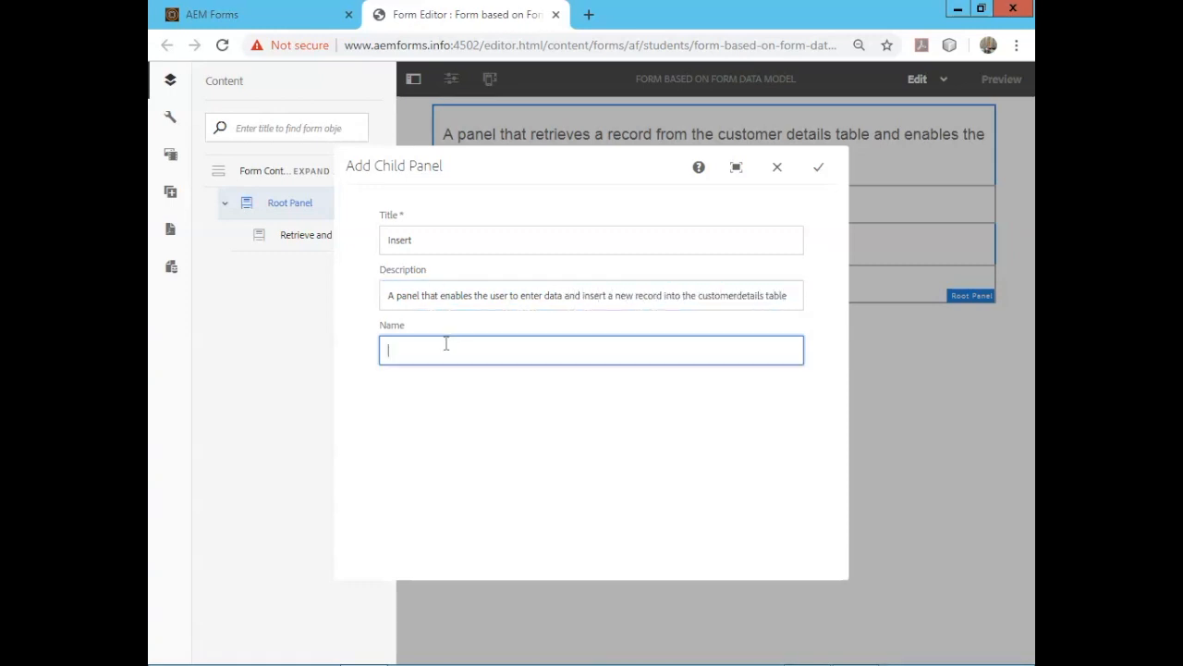
click(819, 172)
Set the Root Panel's panel layout to Wizard and save the change
click(446, 456)
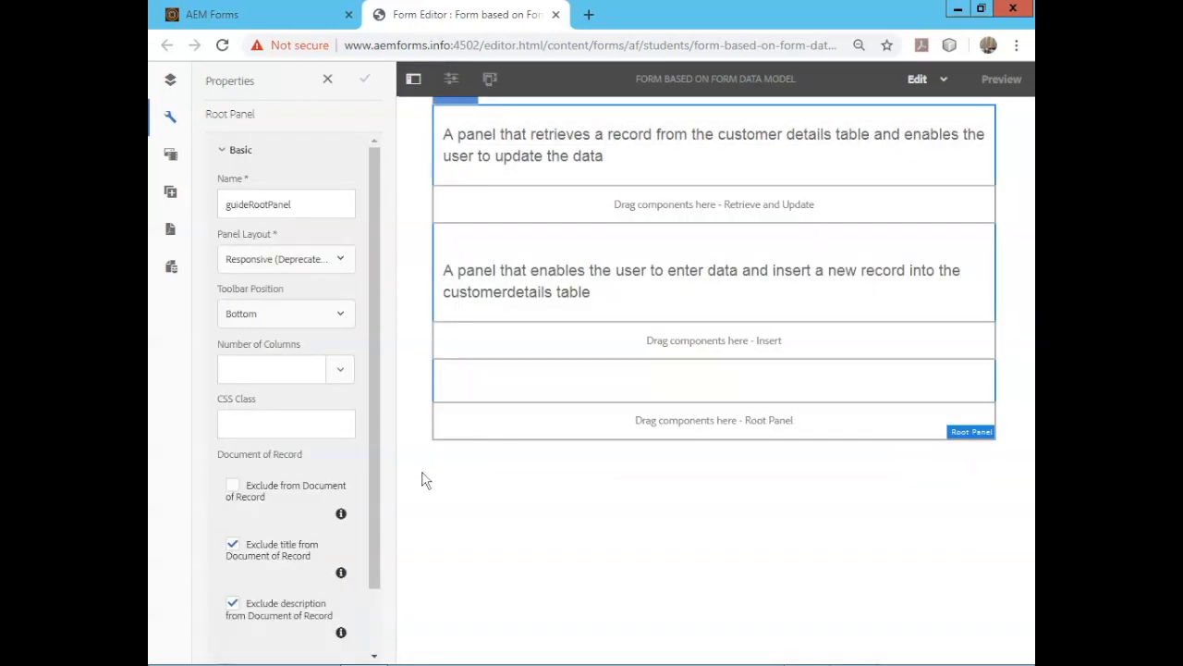
click(339, 260)
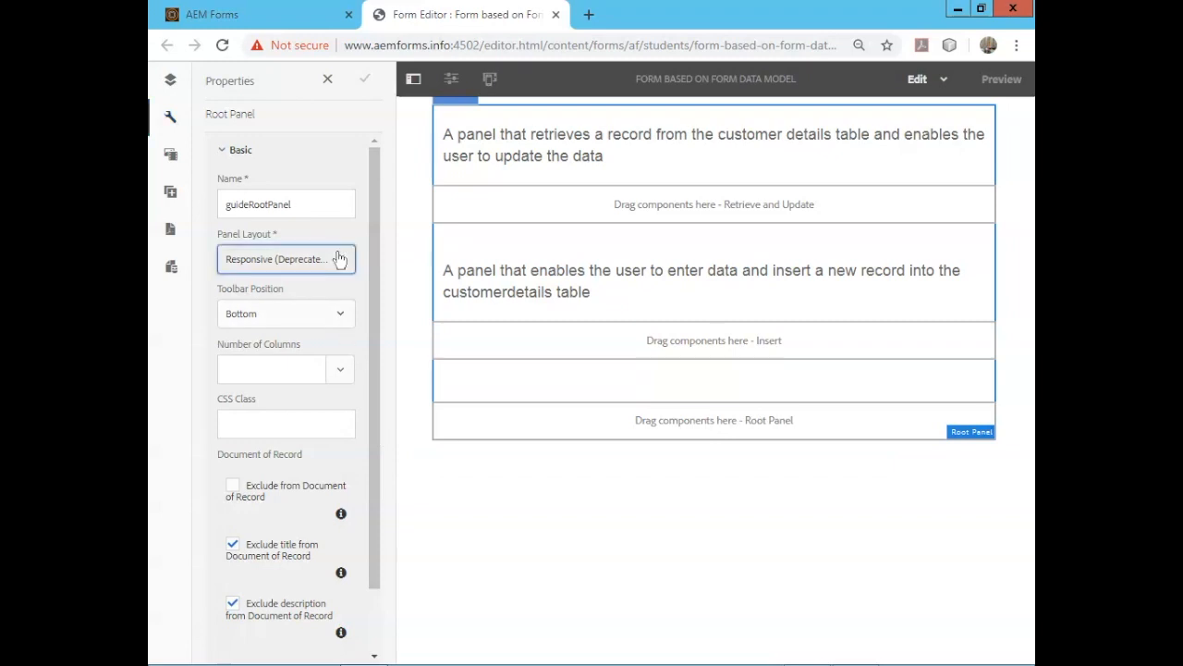
click(260, 456)
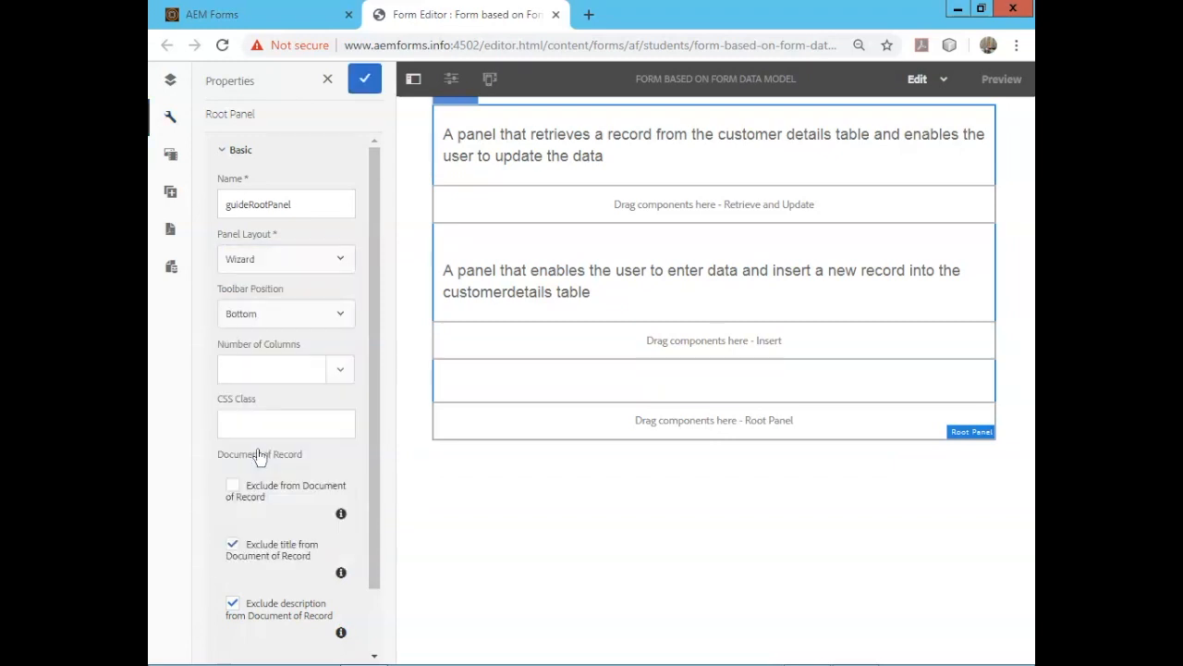
click(365, 78)
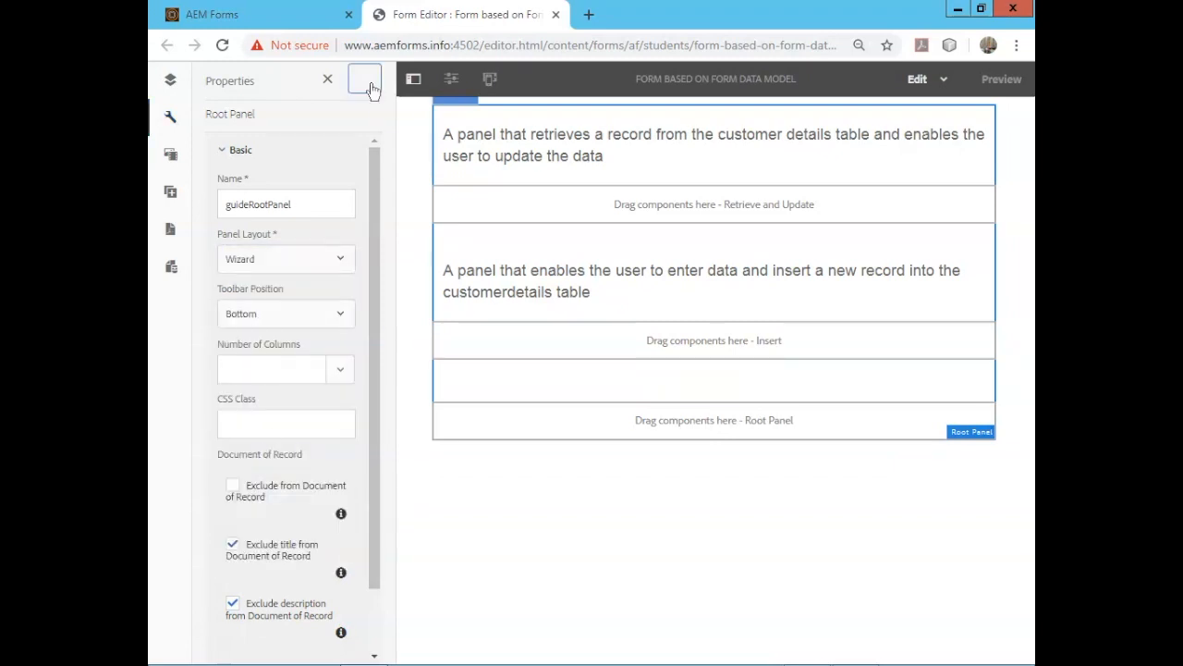
Add the Customerdetails fields Customer ID, Name, Billing Address, Shipping Address, City, State and Zip Code to the Retrieve and Update panel
click(166, 79)
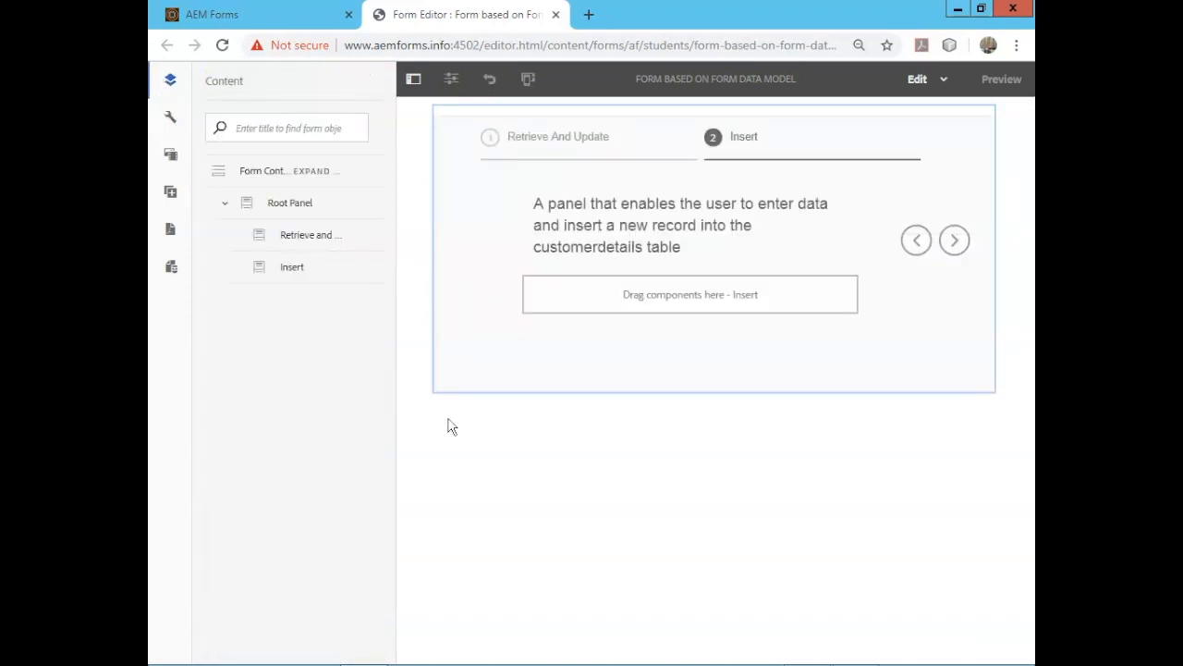
click(285, 237)
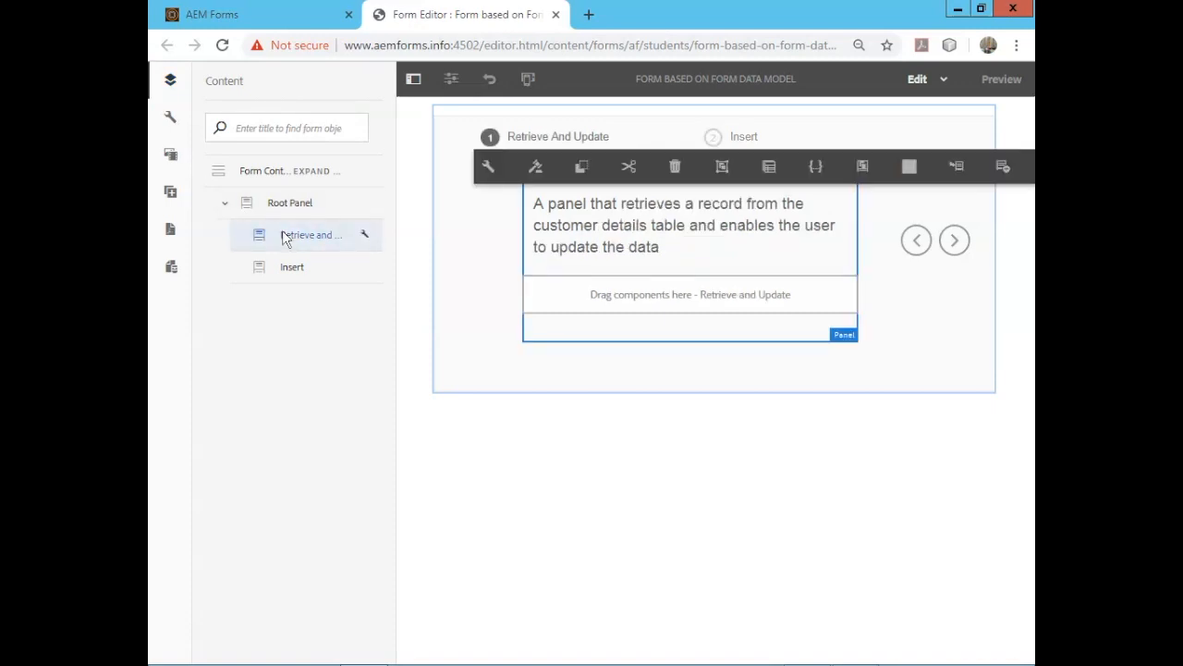
click(171, 266)
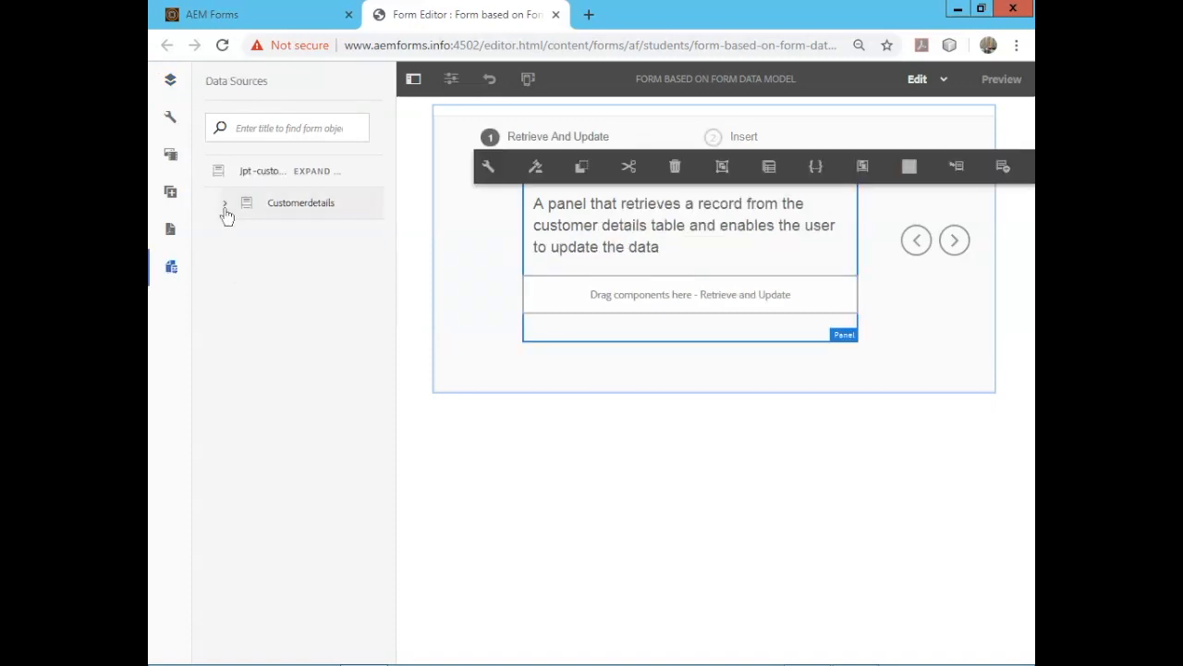
click(304, 174)
drag(278, 237, 690, 294)
drag(310, 270, 629, 478)
drag(310, 299, 638, 467)
drag(310, 331, 615, 532)
drag(291, 395, 615, 599)
drag(298, 426, 668, 596)
drag(296, 373, 697, 637)
Set the Retrieve and Update panel's number of columns to 3 and save the change
click(159, 85)
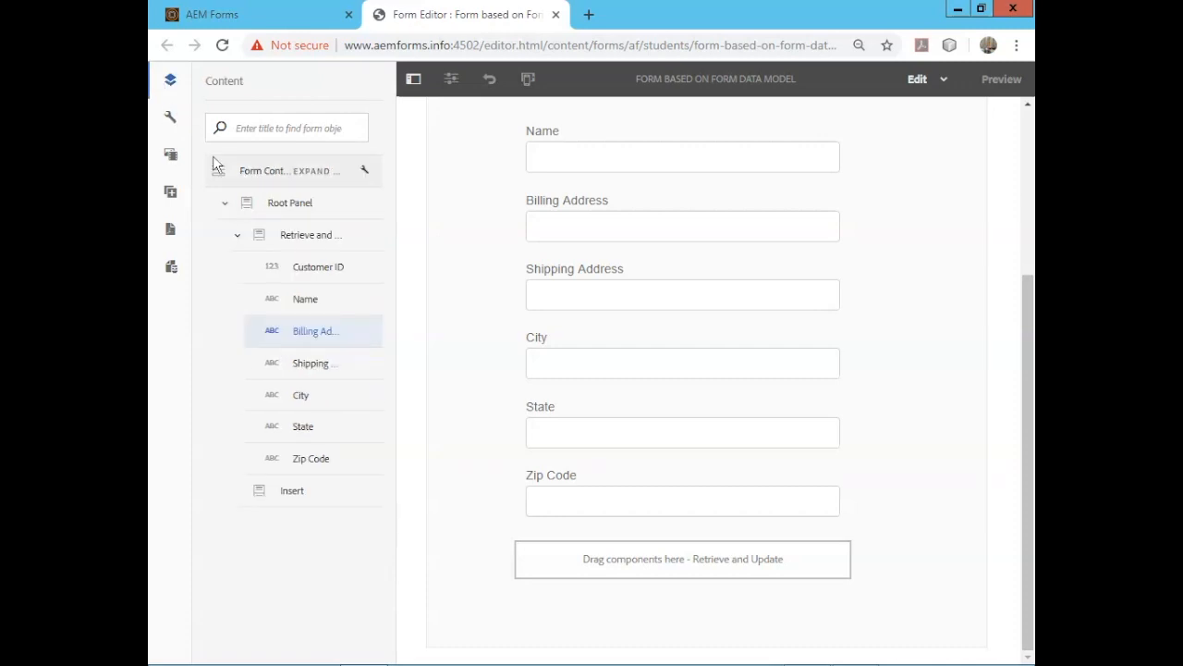
click(294, 238)
click(470, 167)
scroll(375, 305, down, 5)
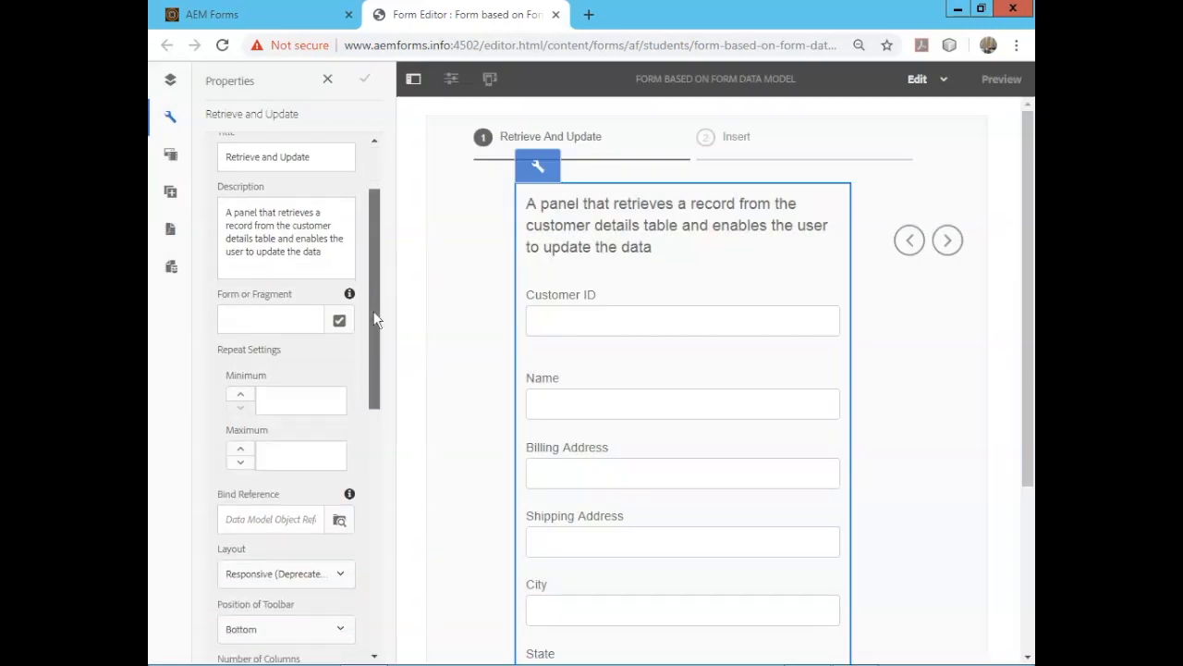
click(334, 423)
click(282, 521)
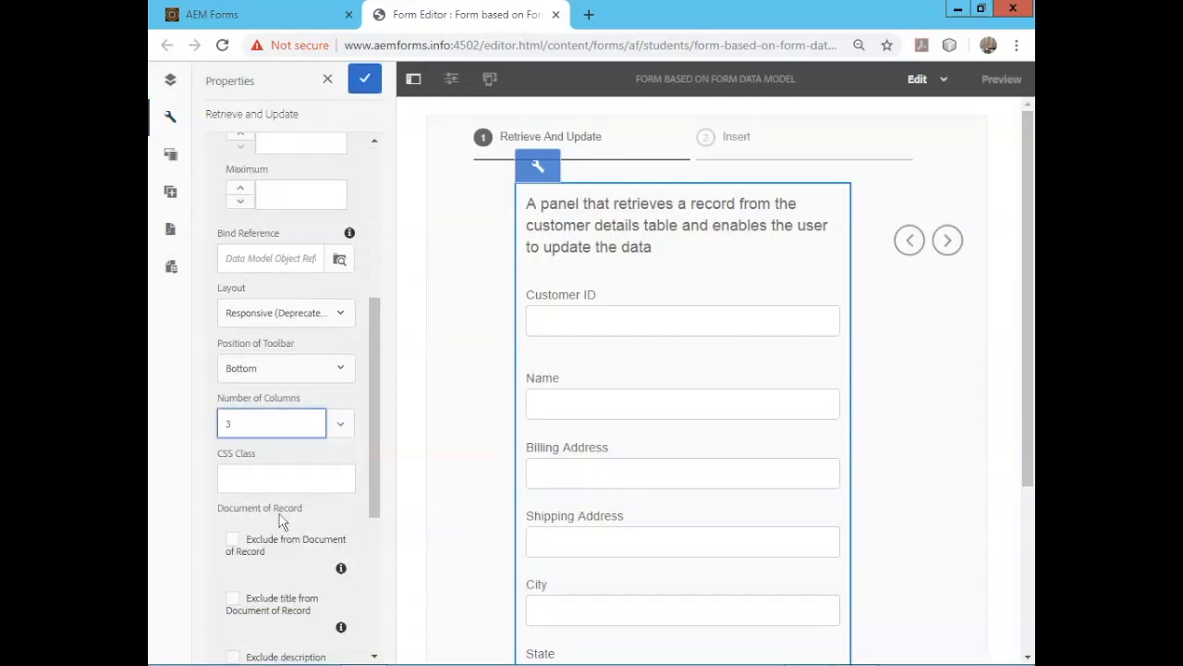
click(367, 79)
Preview the form to examine the Retrieve and Update panel's column layout, and return to editing
key(ctrl+minus)
key(ctrl+minus)
key(ctrl+minus)
key(ctrl+minus)
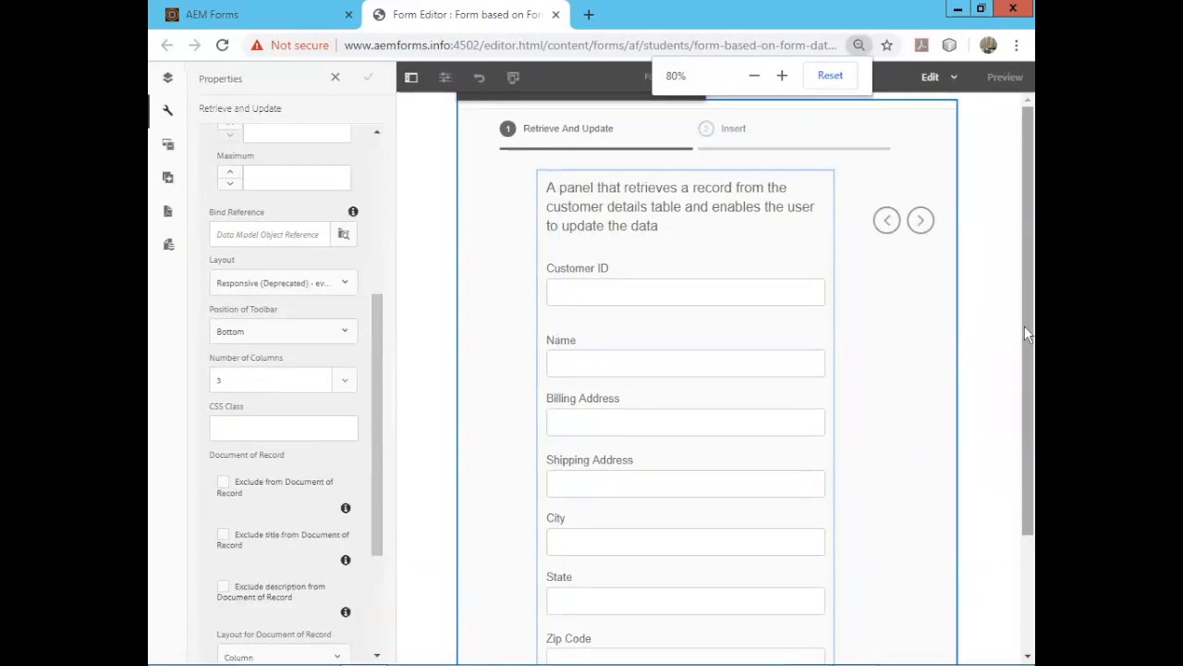
key(ctrl+plus)
key(ctrl+plus)
key(ctrl+plus)
click(998, 81)
click(917, 79)
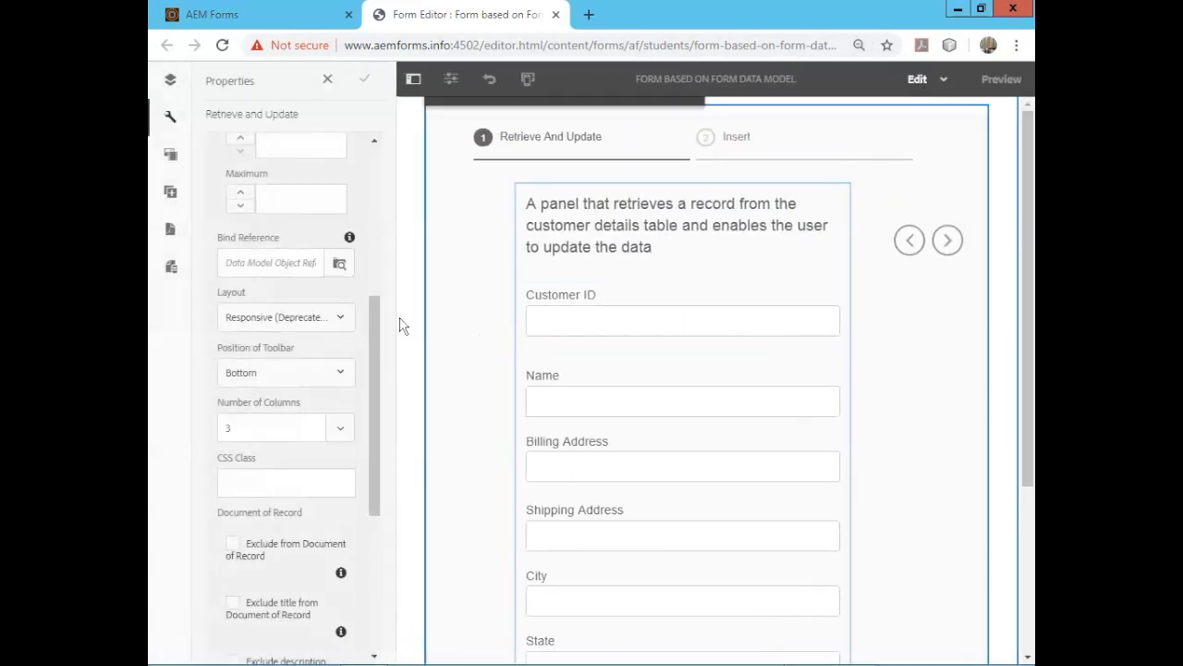
Replace the Customer ID numeric box in the Retrieve and Update panel with a Drop-down List component
click(171, 268)
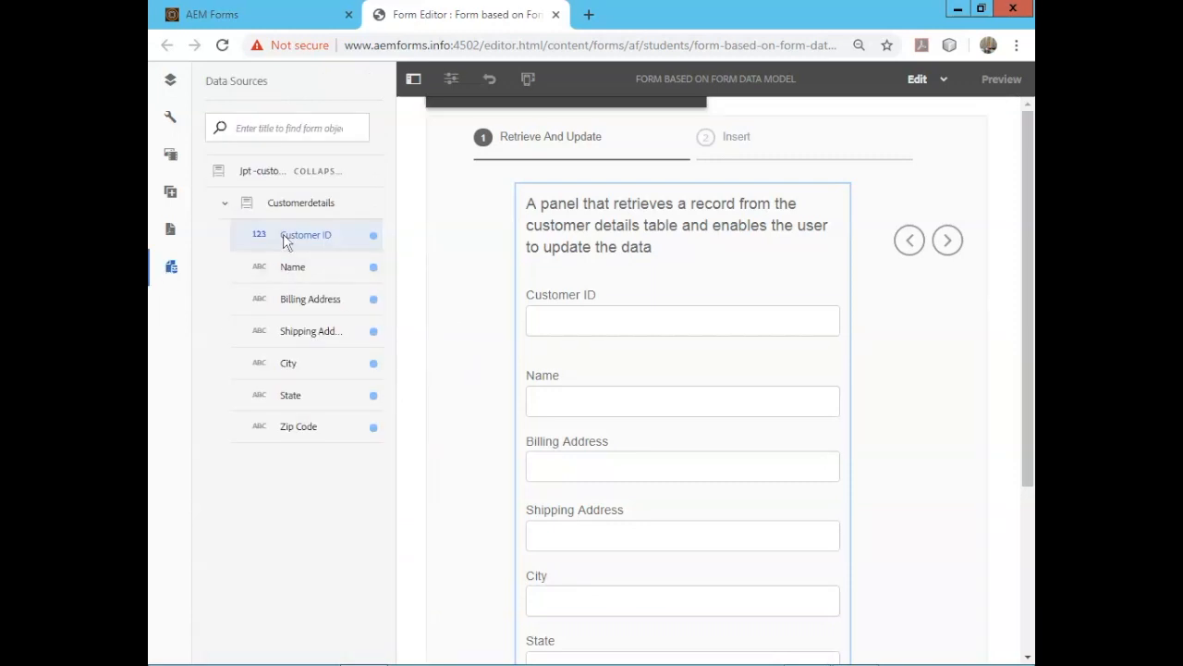
click(557, 303)
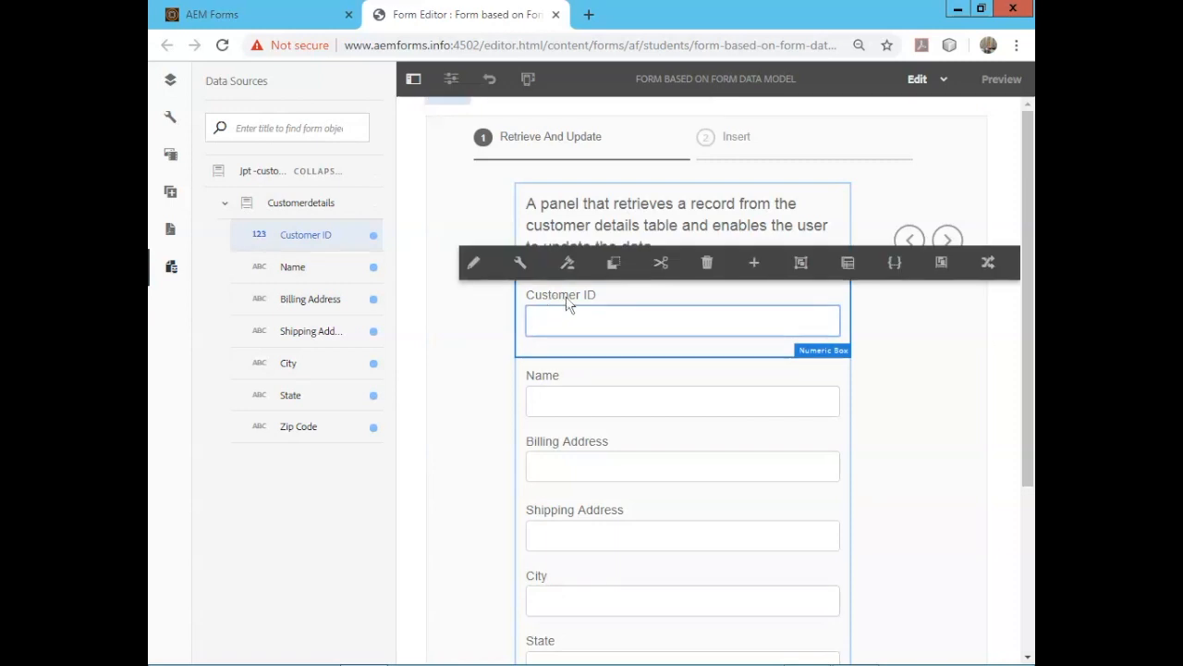
click(985, 262)
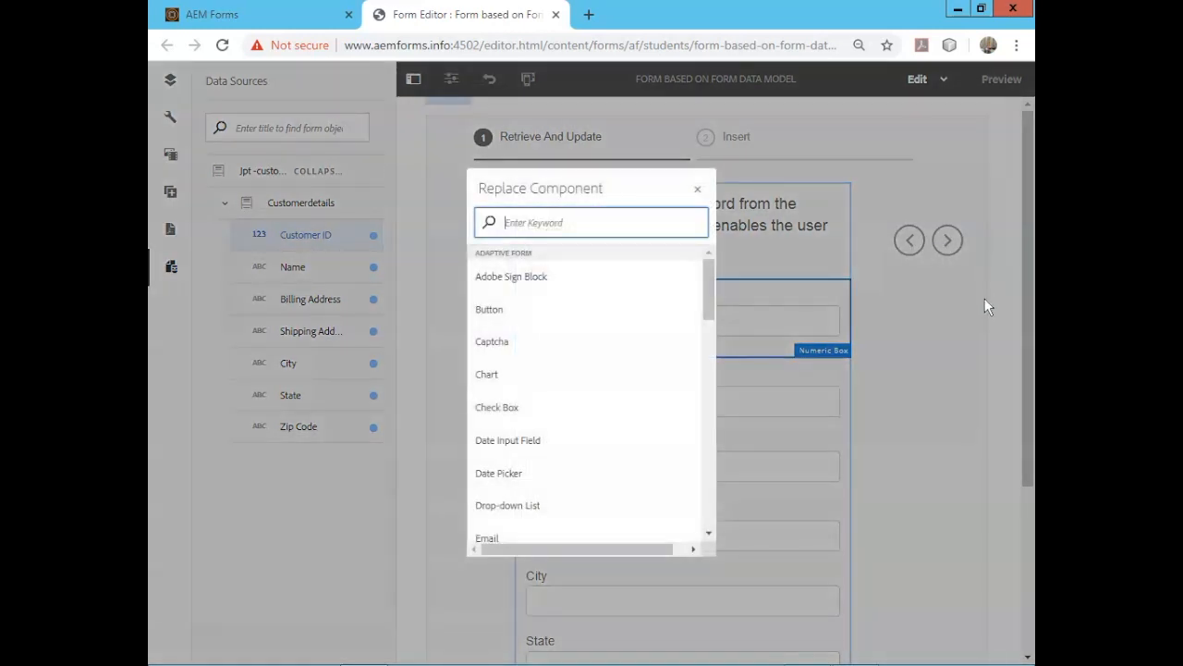
click(531, 504)
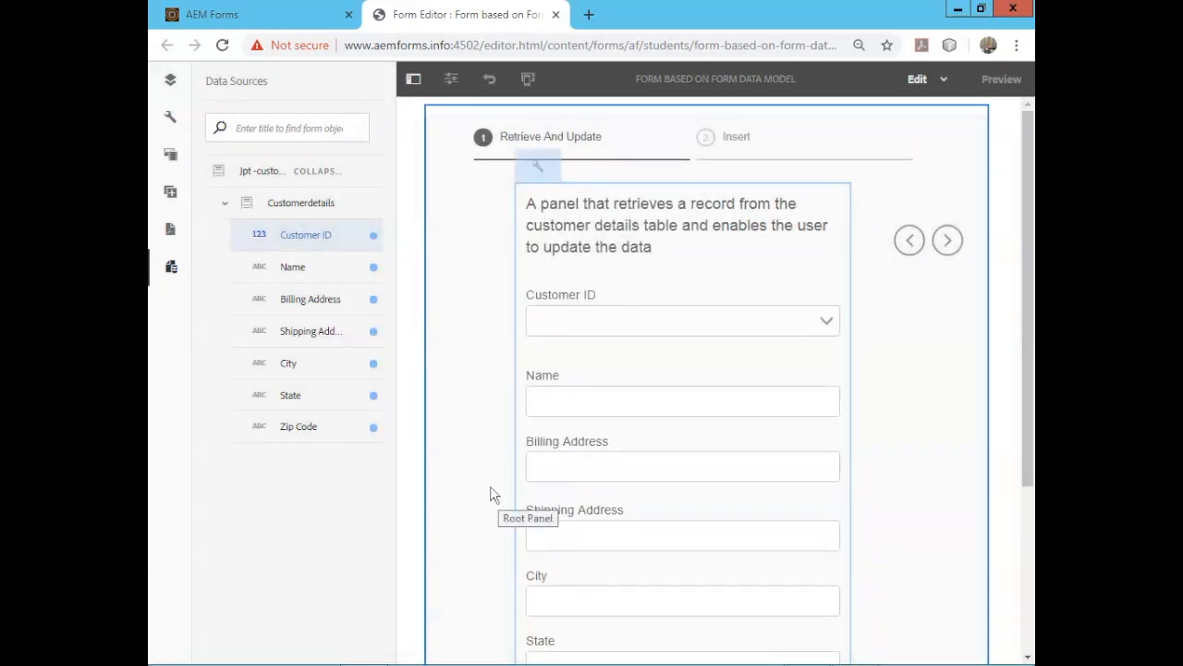
Add the items 1, 2, 3, 4 and 5 to the Customer ID drop-down list and save its properties
click(555, 305)
click(519, 262)
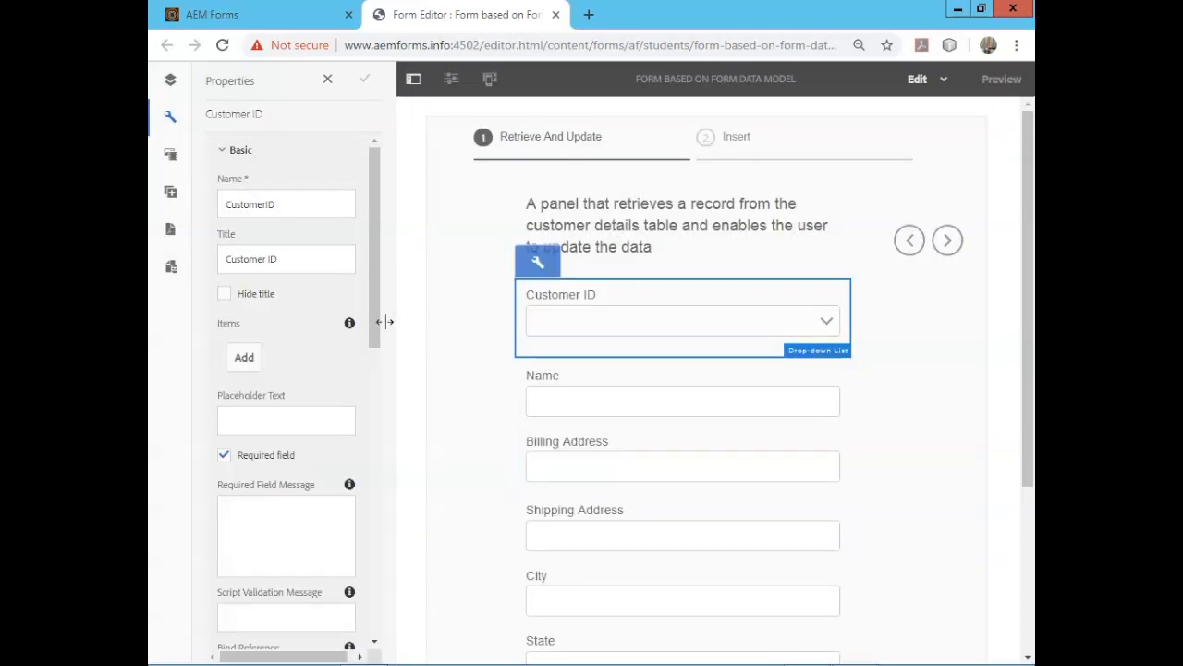
click(245, 363)
text(1)
click(246, 401)
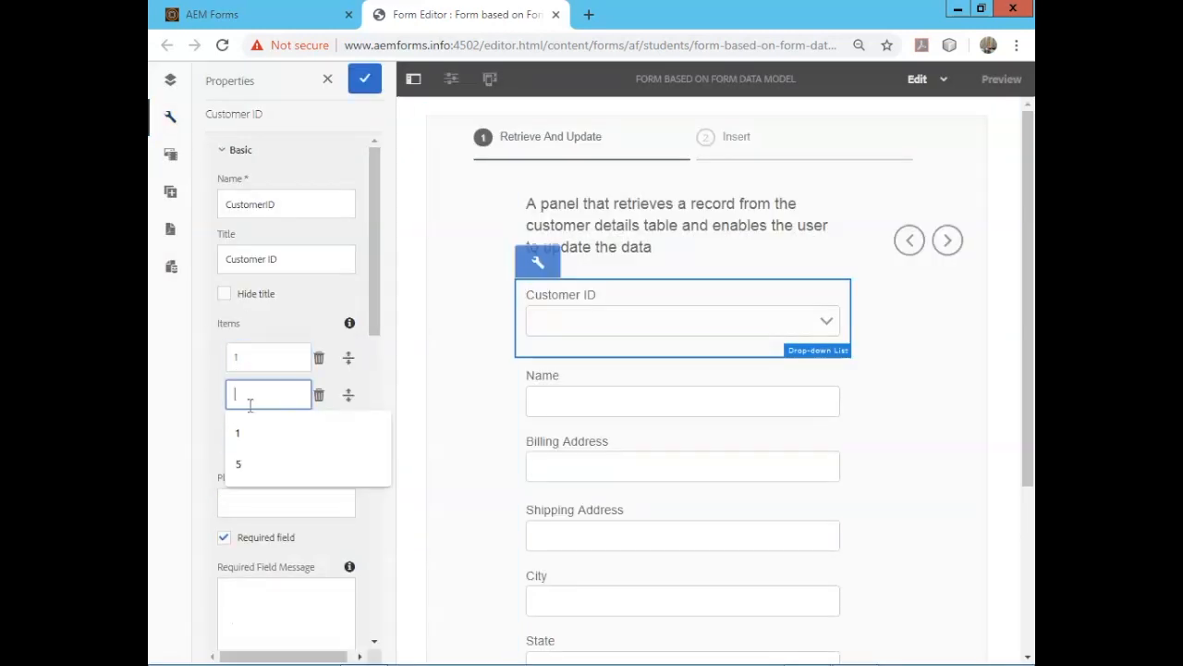
text(2)
click(240, 439)
click(239, 430)
text(3)
click(244, 473)
click(243, 469)
text(4)
click(242, 510)
click(248, 507)
text(5)
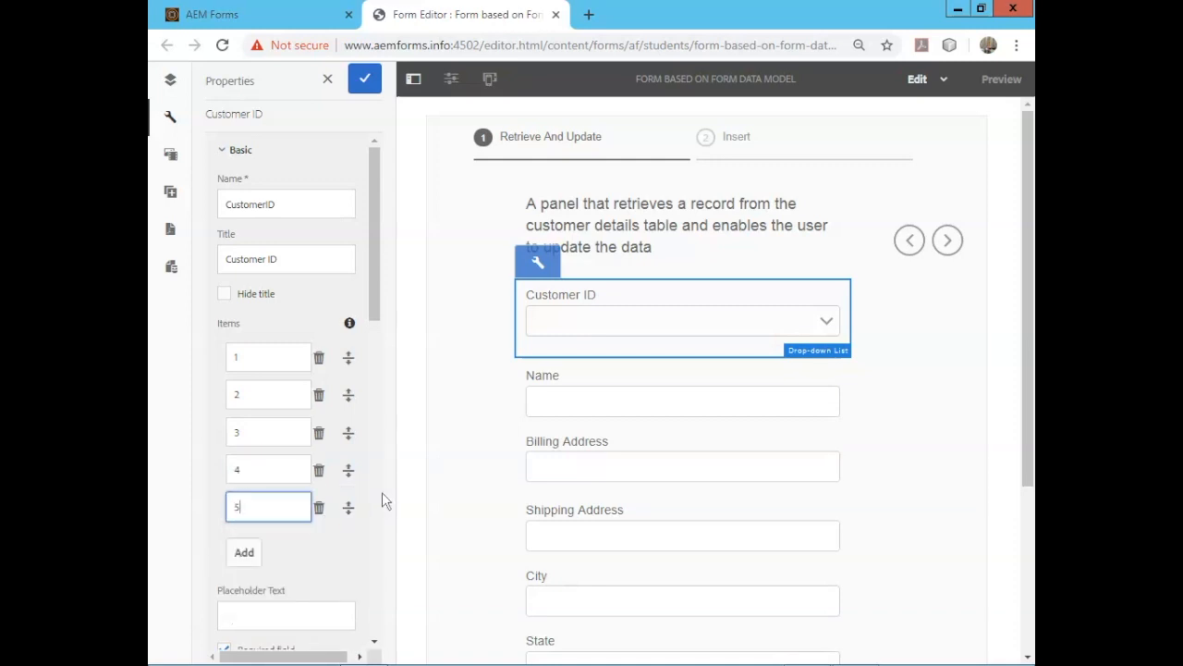
click(365, 79)
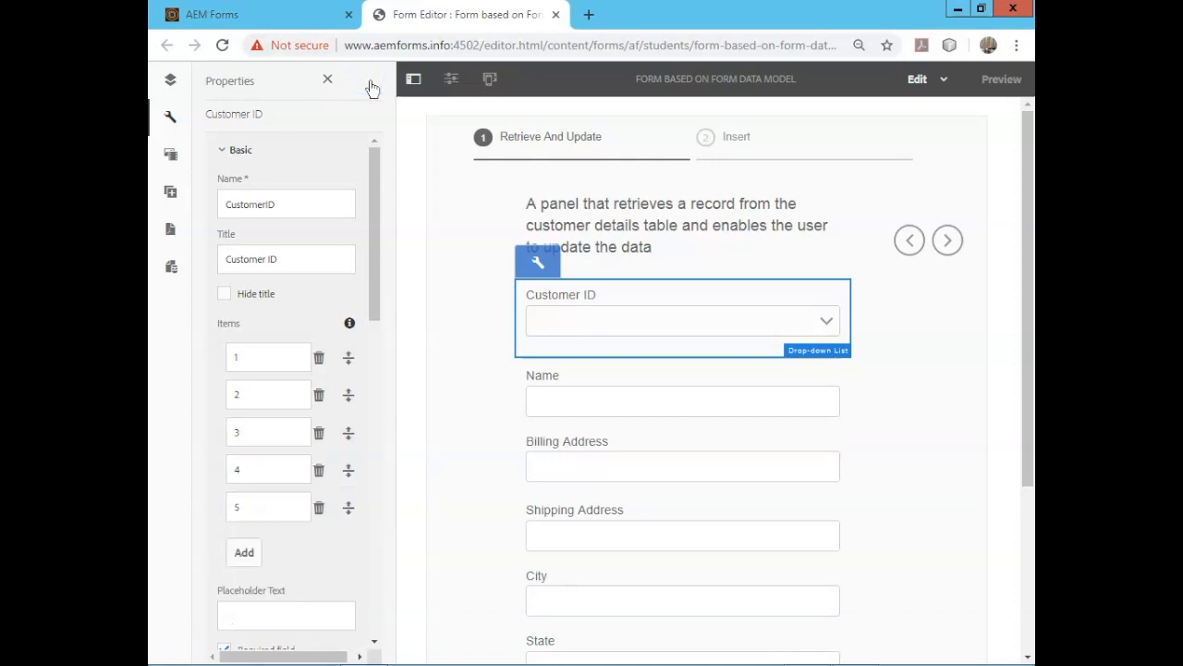
Create a rule on the Root Panel with the condition that the Root Panel is initialized
click(171, 91)
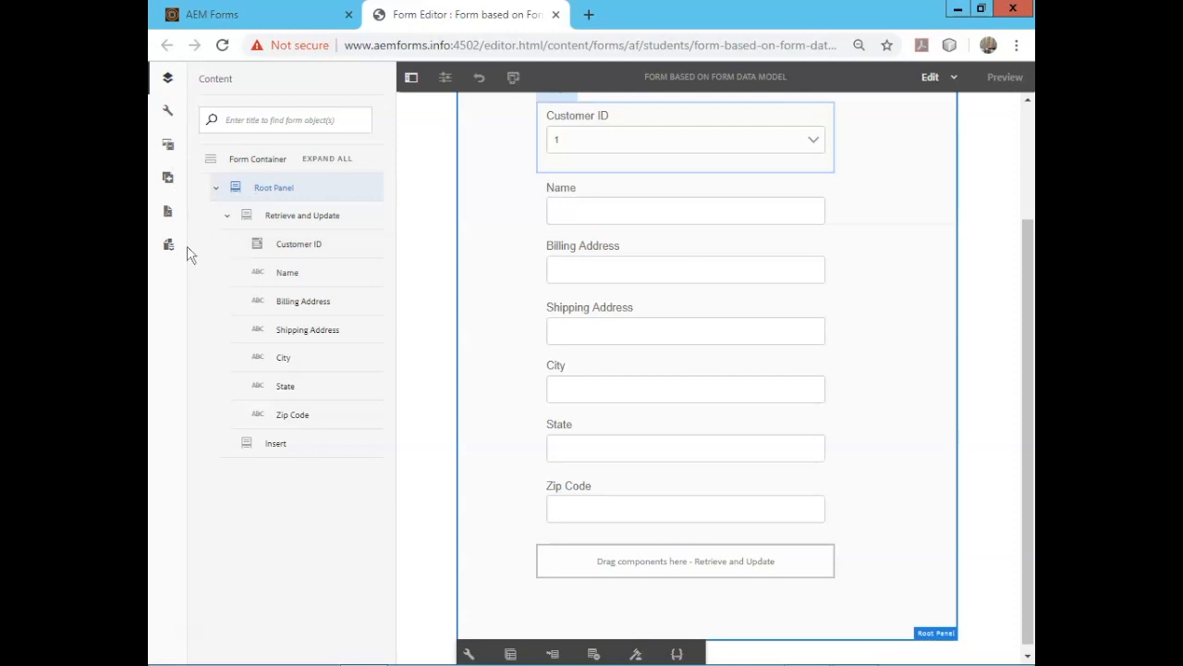
click(634, 655)
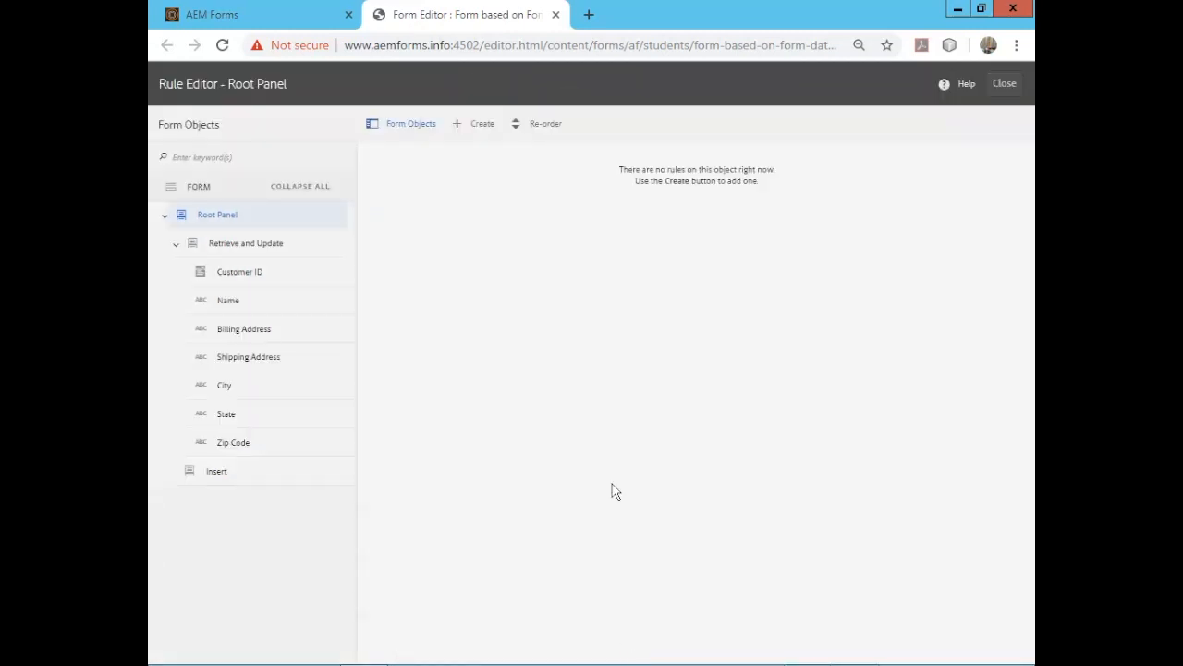
click(479, 124)
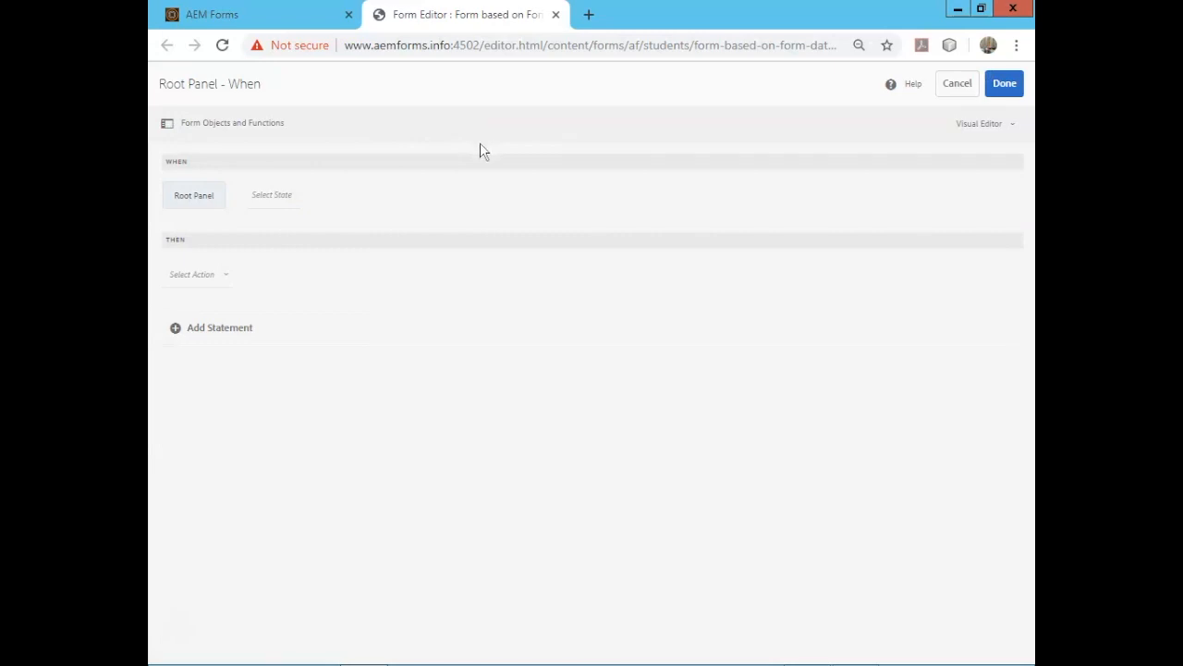
click(249, 126)
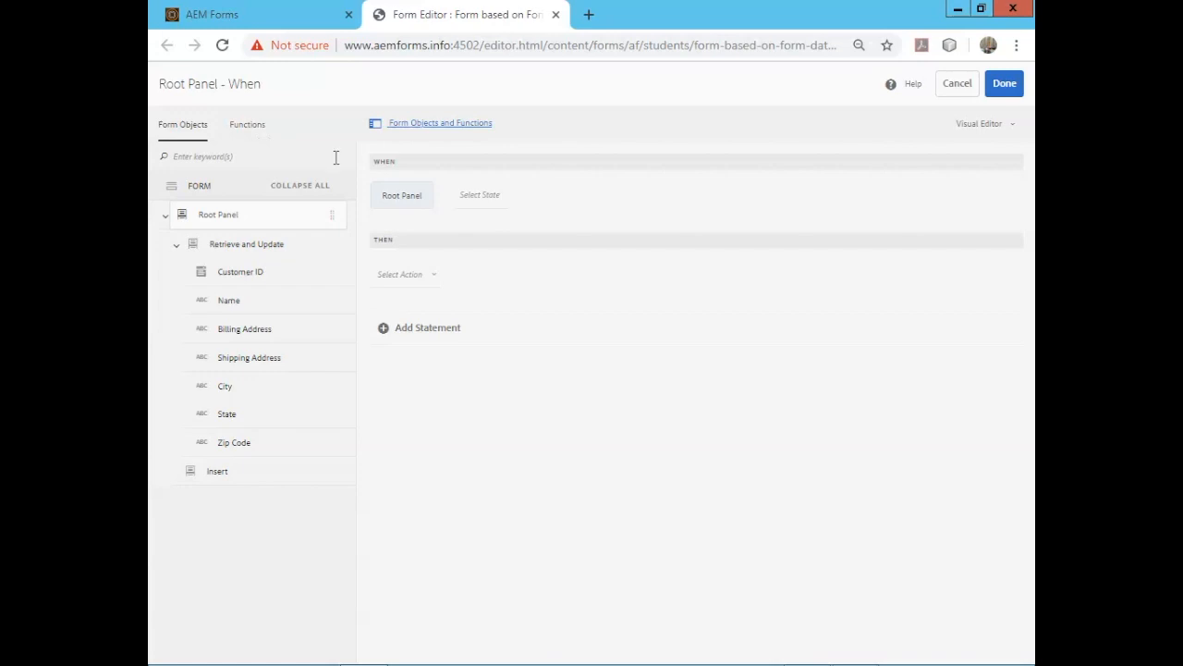
click(491, 202)
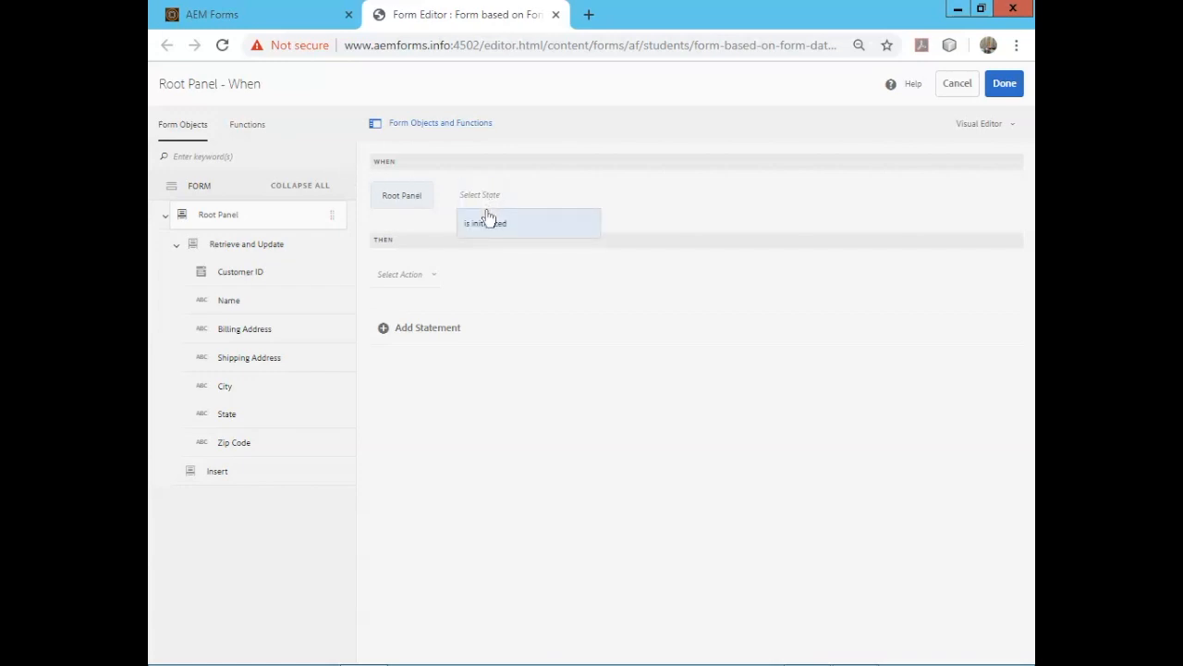
click(487, 221)
Make the rule invoke the jpt-customer-details service Retrieve Shipping Address, with the string 1 as its CustomerID input
click(409, 274)
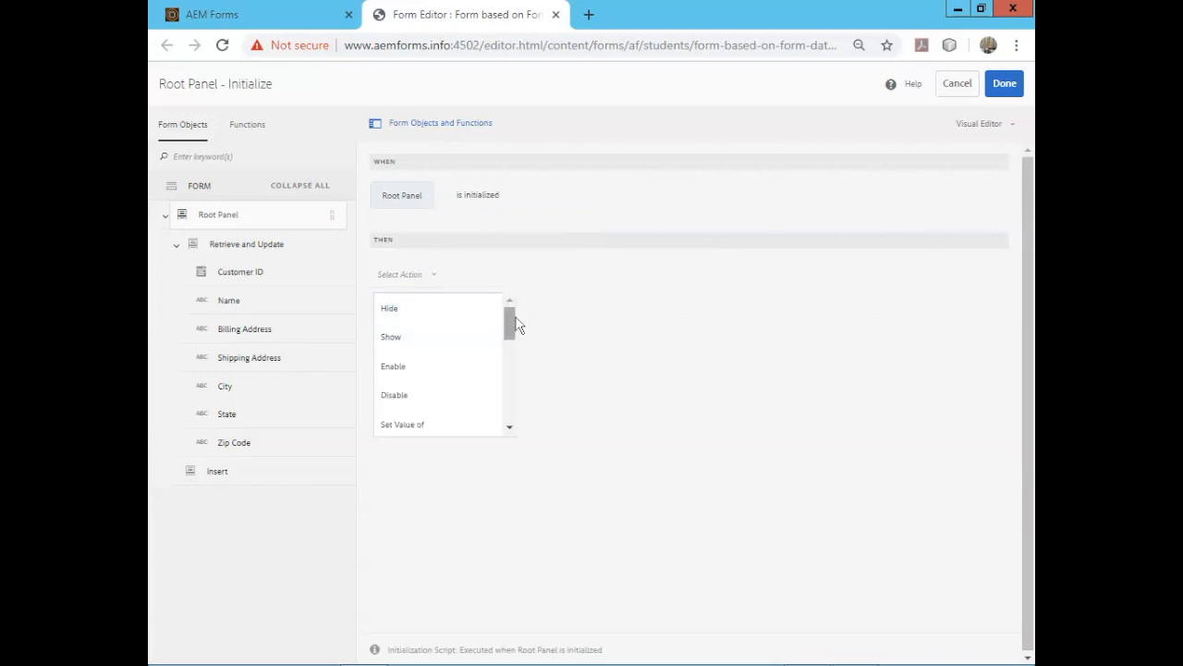
scroll(515, 328, down, 3)
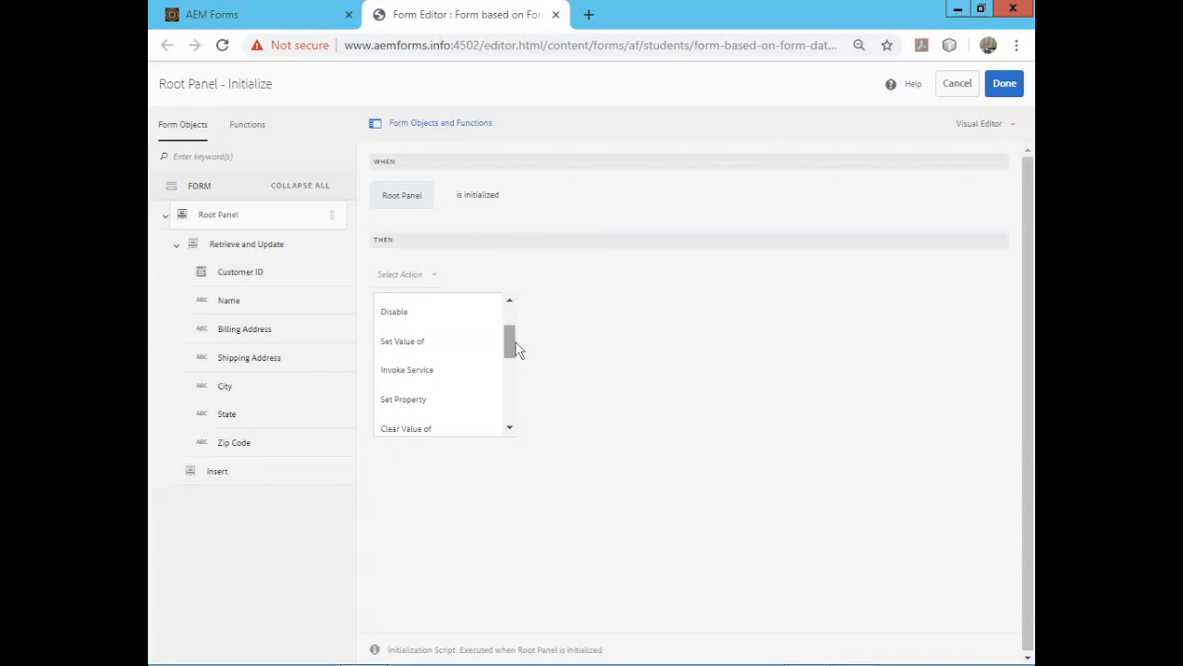
click(475, 372)
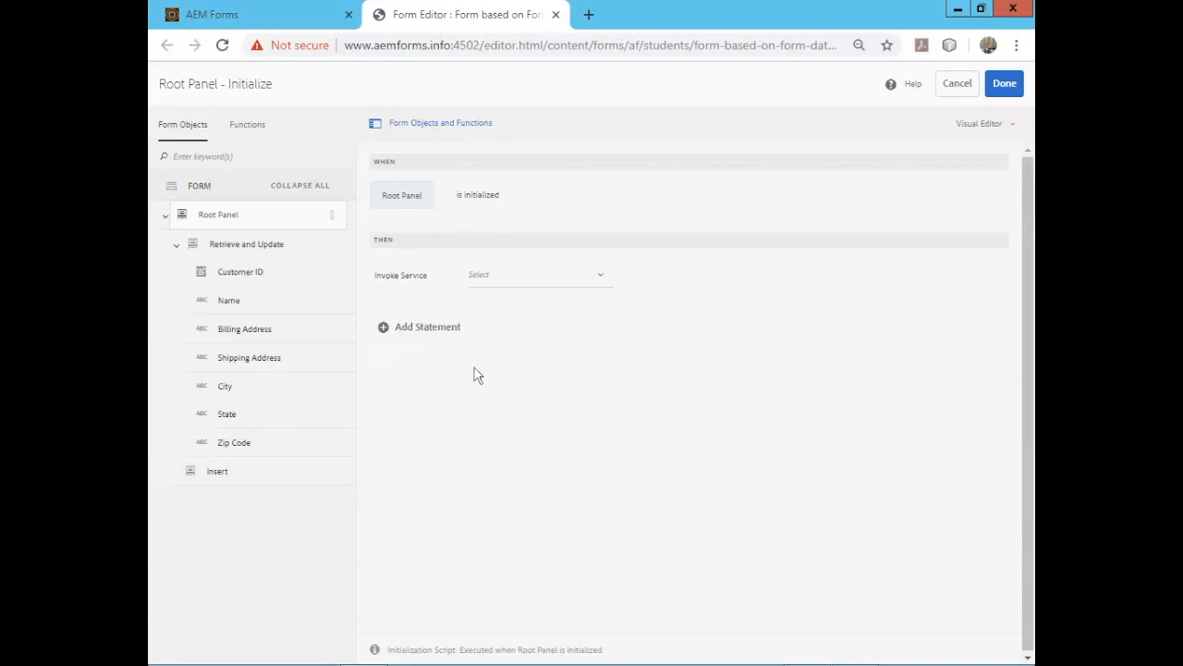
click(492, 276)
drag(603, 308, 595, 390)
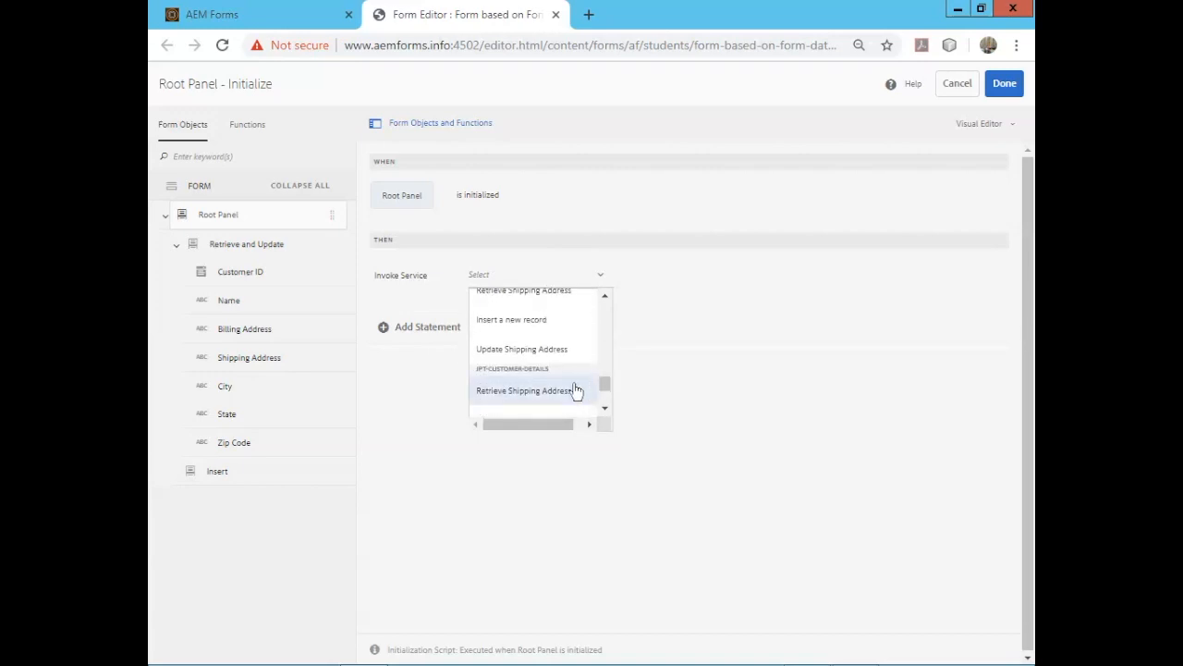
click(573, 391)
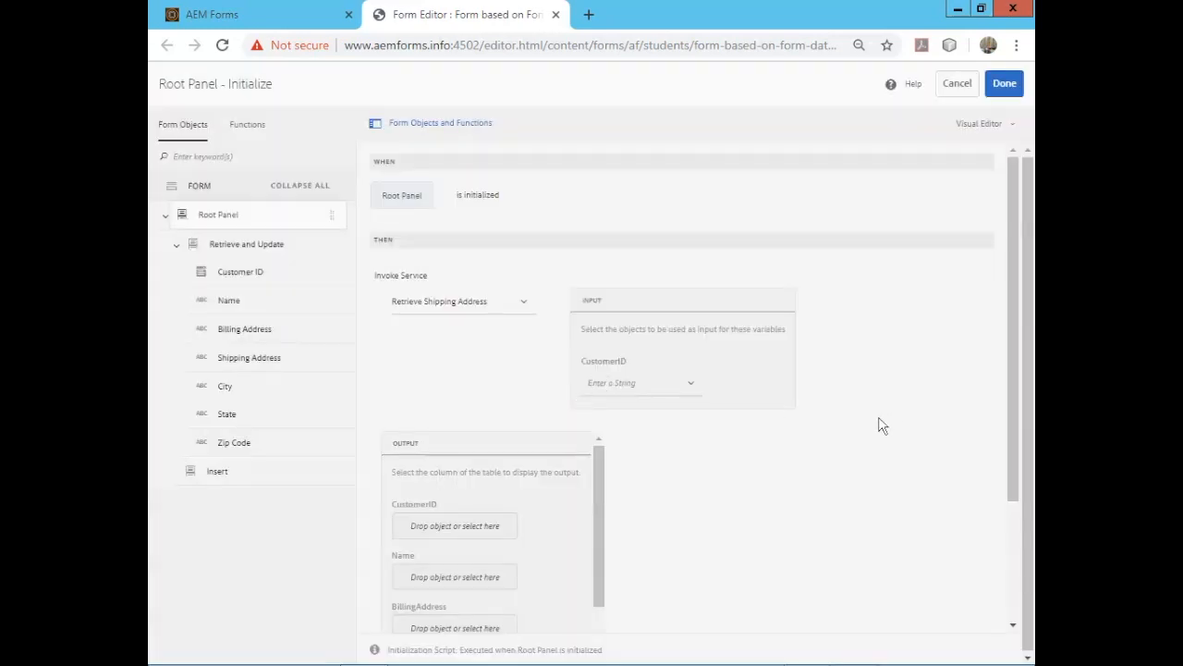
click(625, 379)
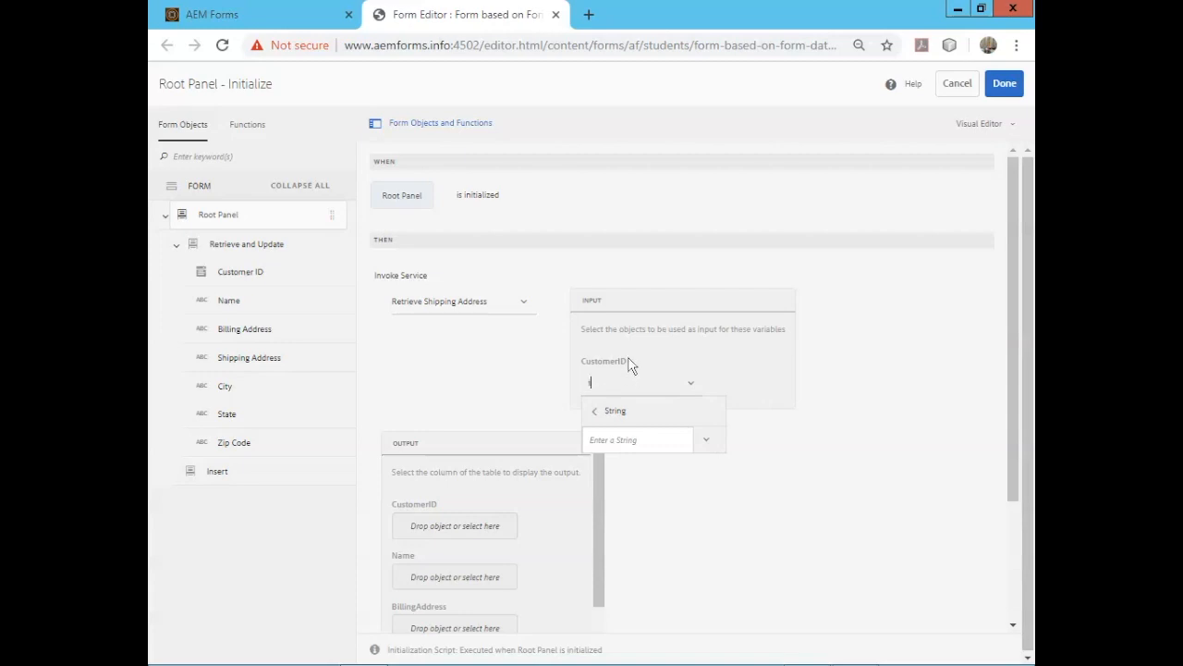
text(1)
click(826, 463)
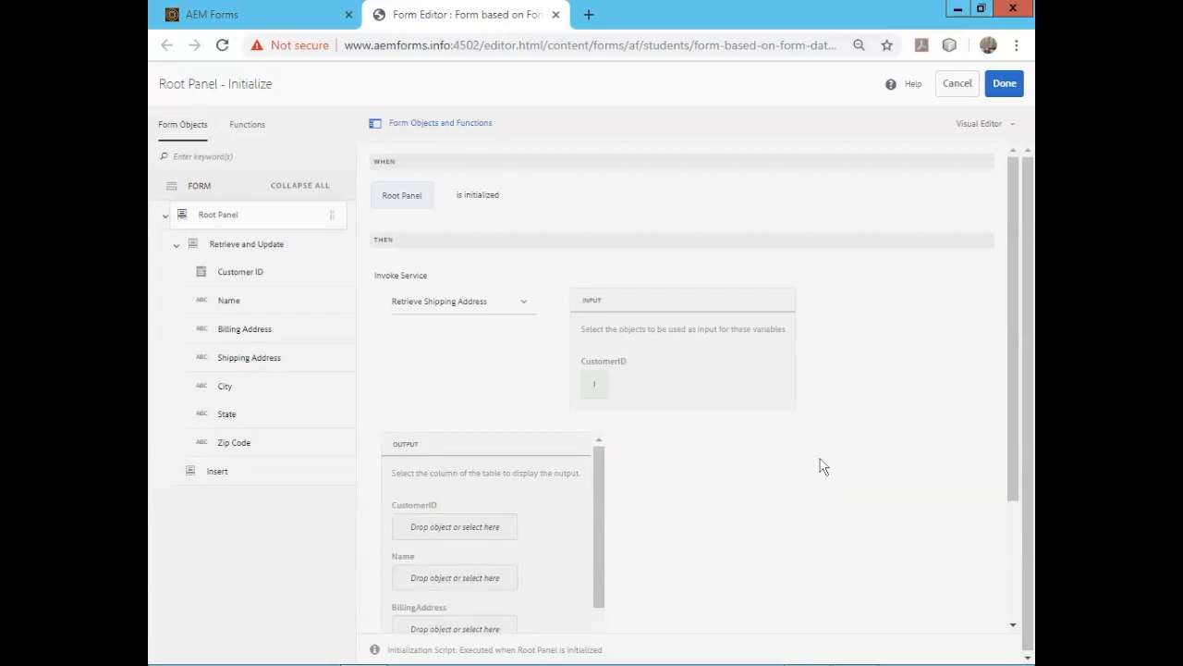
Map the service outputs to the matching Customer ID, Name, Billing Address, Shipping Address, City, State and Zip Code fields, and save the Root Panel rule
scroll(824, 465, down, 2)
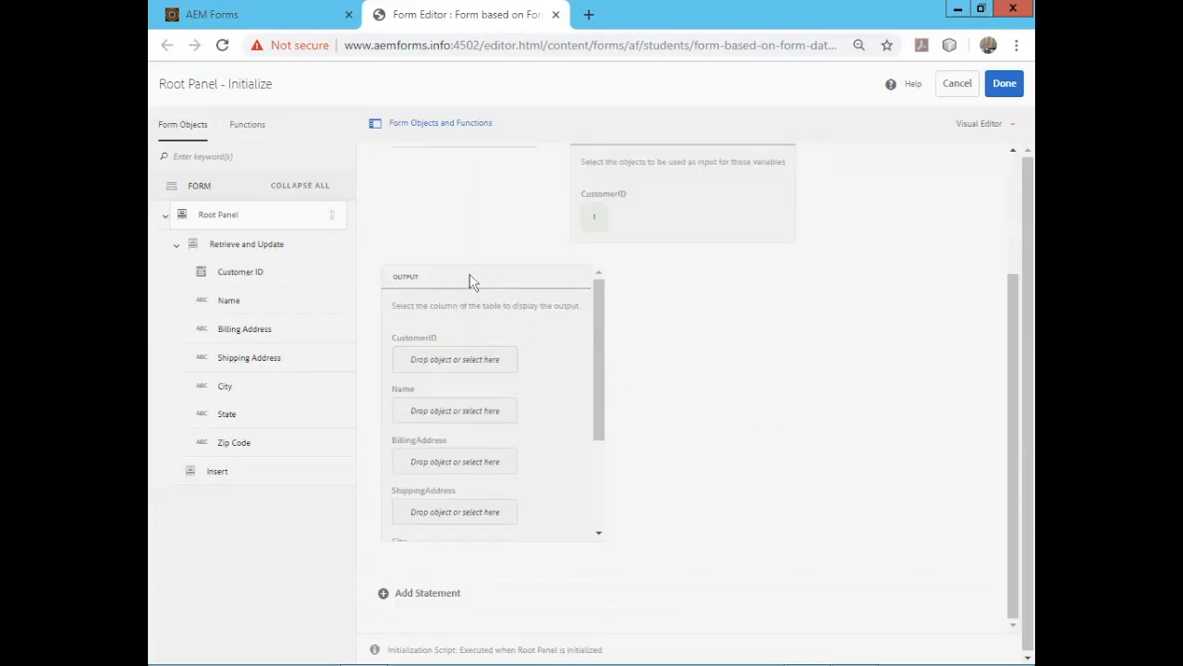
drag(240, 277, 455, 359)
drag(236, 313, 435, 467)
drag(251, 365, 457, 519)
scroll(465, 456, down, 3)
drag(228, 389, 414, 426)
drag(243, 413, 431, 478)
drag(234, 442, 431, 523)
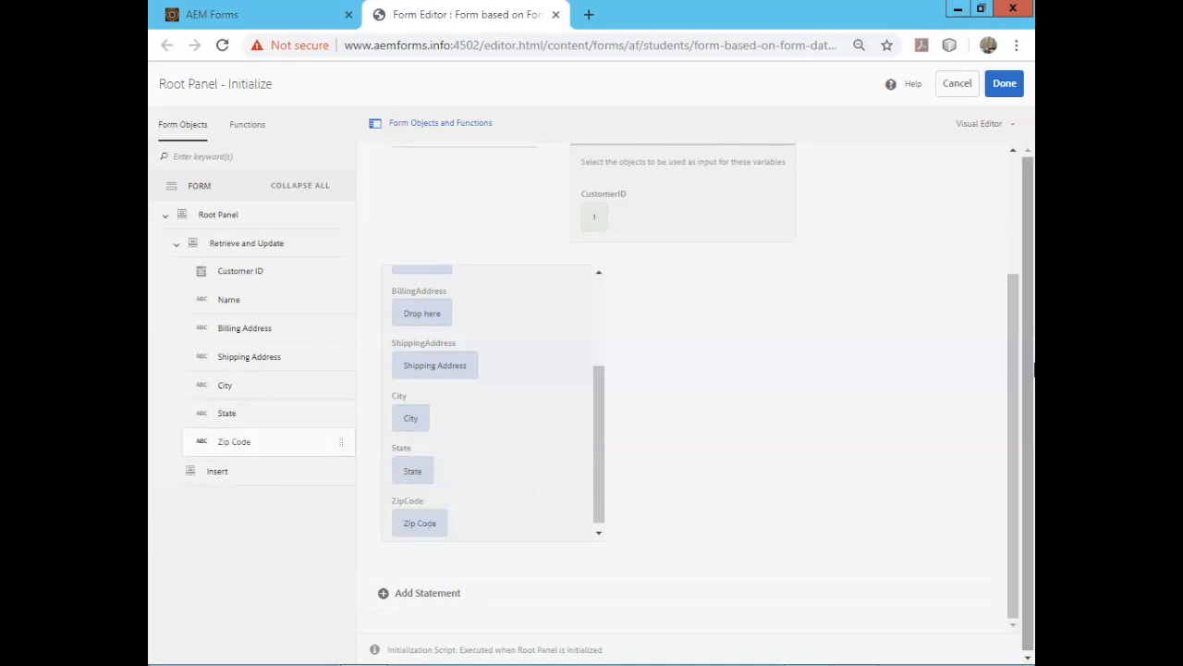
click(1014, 88)
click(1012, 86)
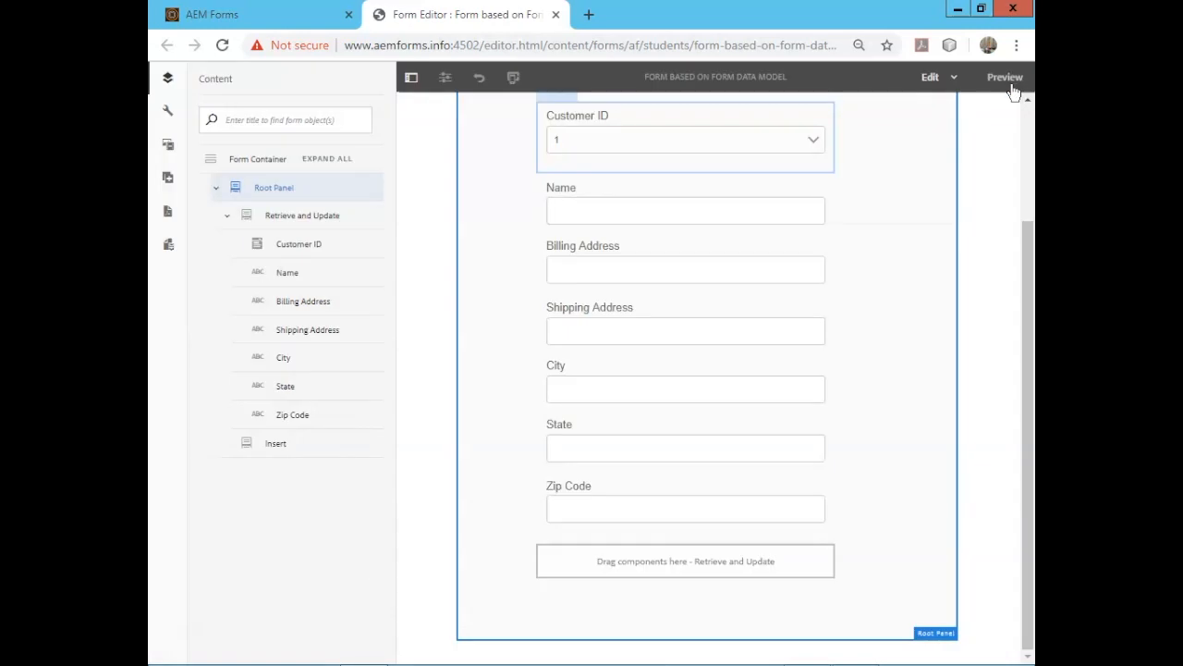
Preview the form to check the record retrieved on initialization, and return to editing
click(1008, 75)
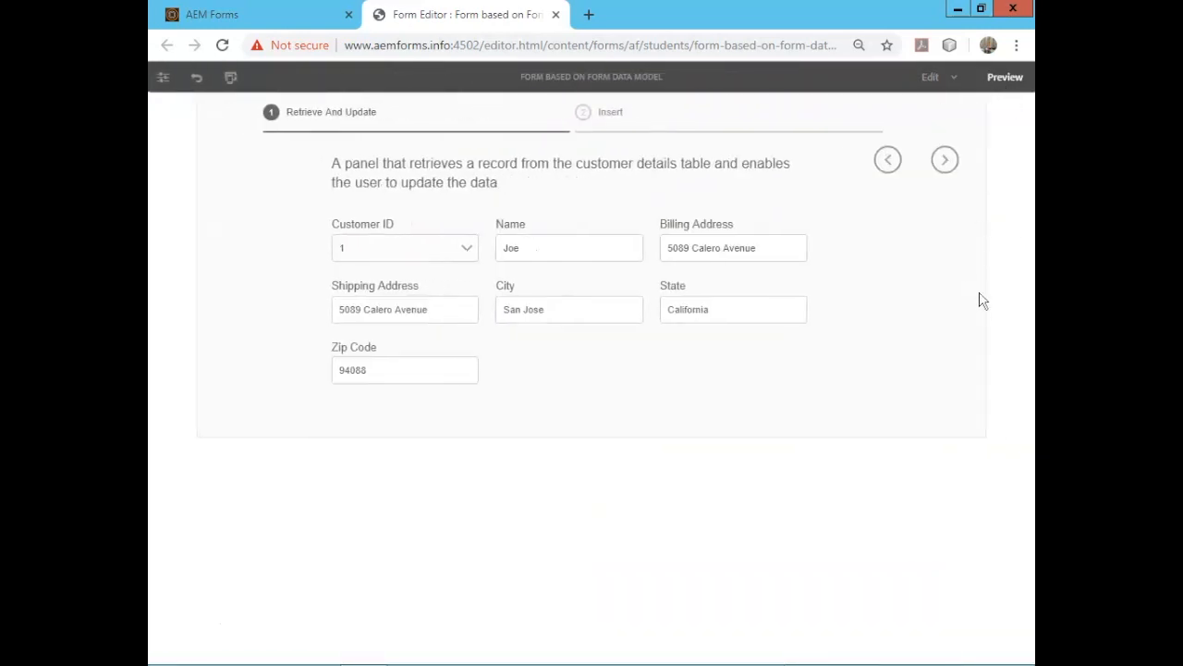
click(931, 77)
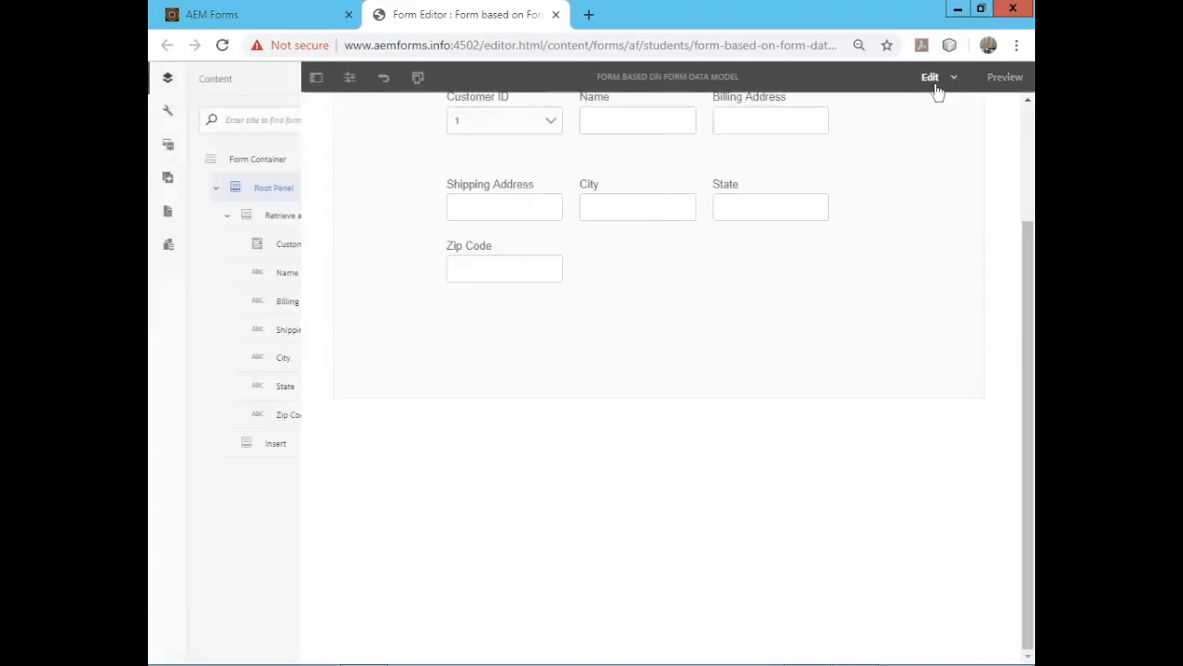
Create a rule on the Customer ID drop-down list with the condition that Customer ID is changed
click(298, 244)
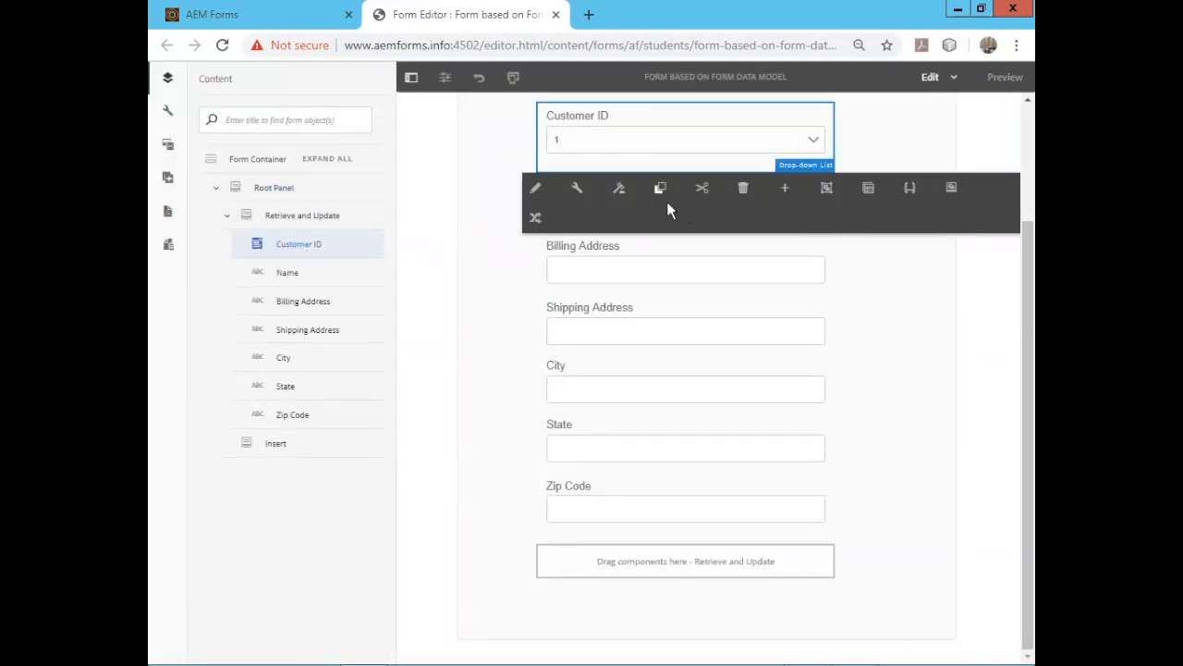
click(627, 198)
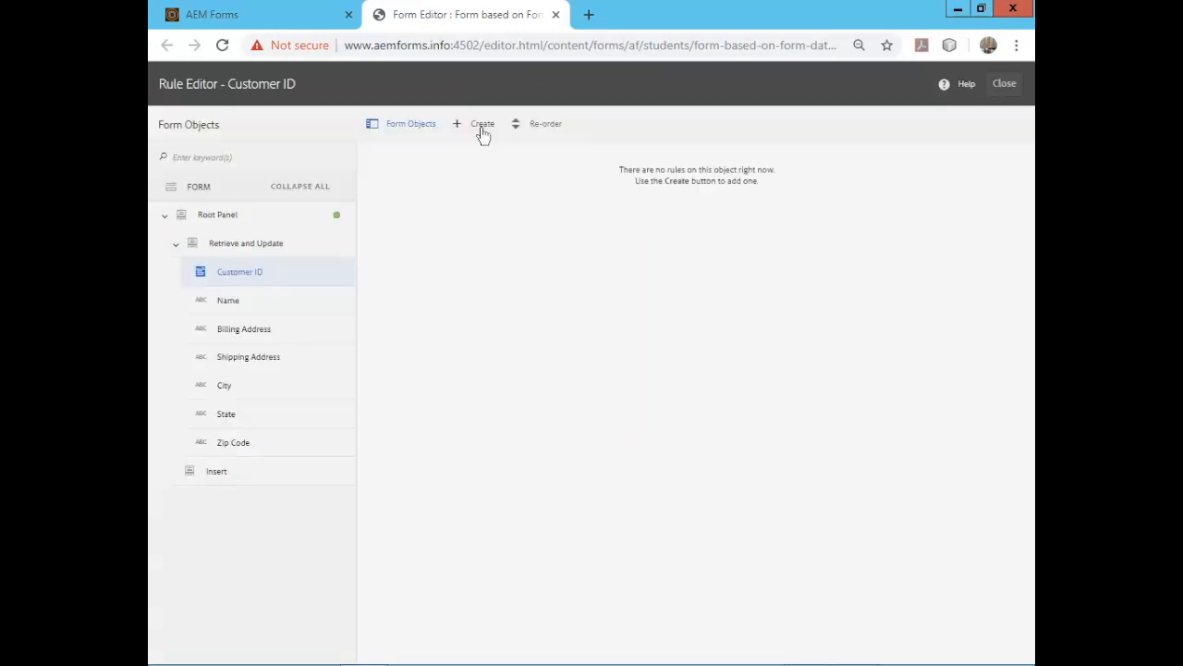
click(482, 129)
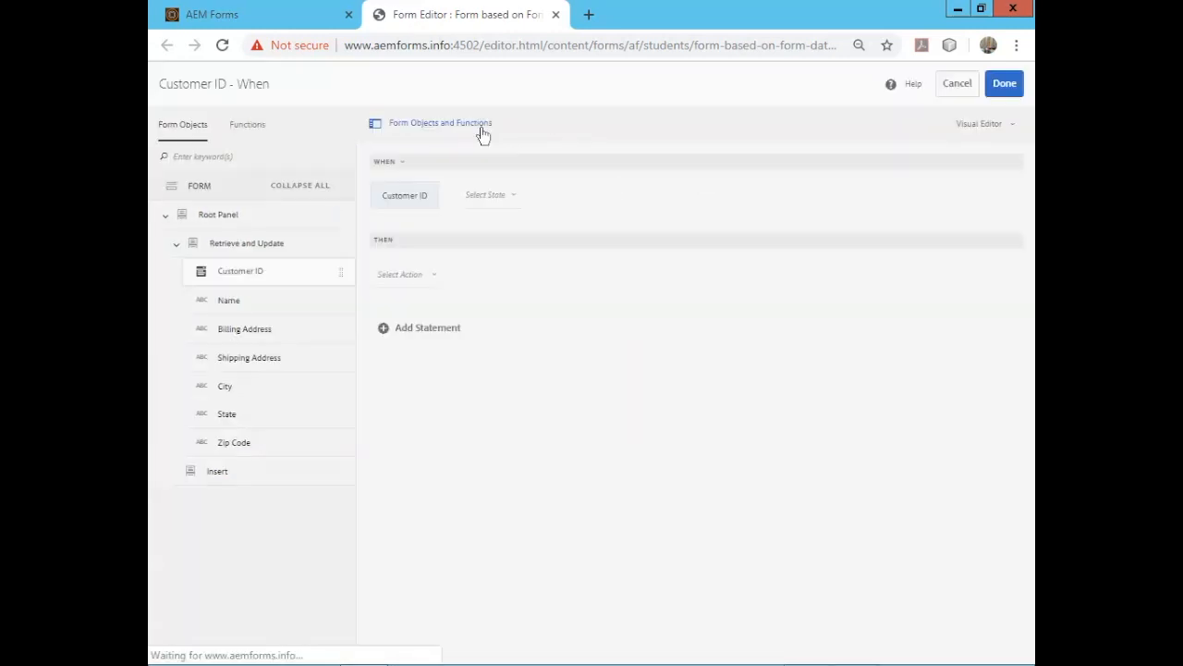
click(501, 202)
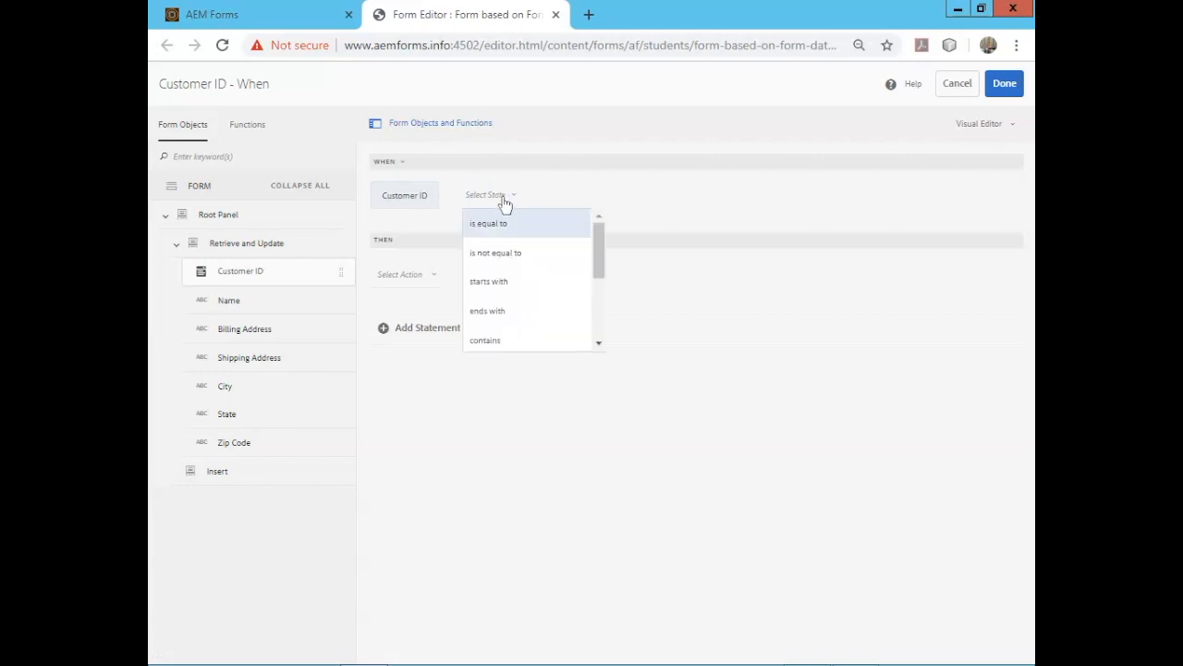
scroll(504, 337, down, 5)
click(503, 338)
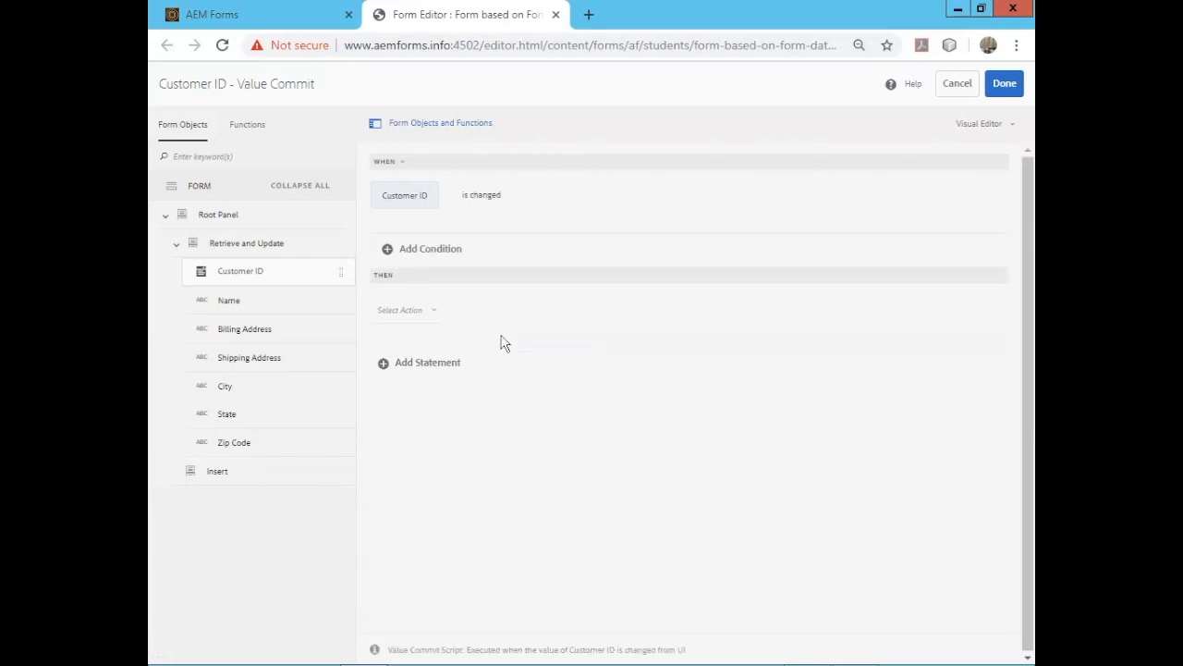
Make the rule invoke the jpt-customer-details service Retrieve Shipping Address, with the Customer ID field as its CustomerID input
click(430, 320)
scroll(441, 384, down, 1)
click(439, 410)
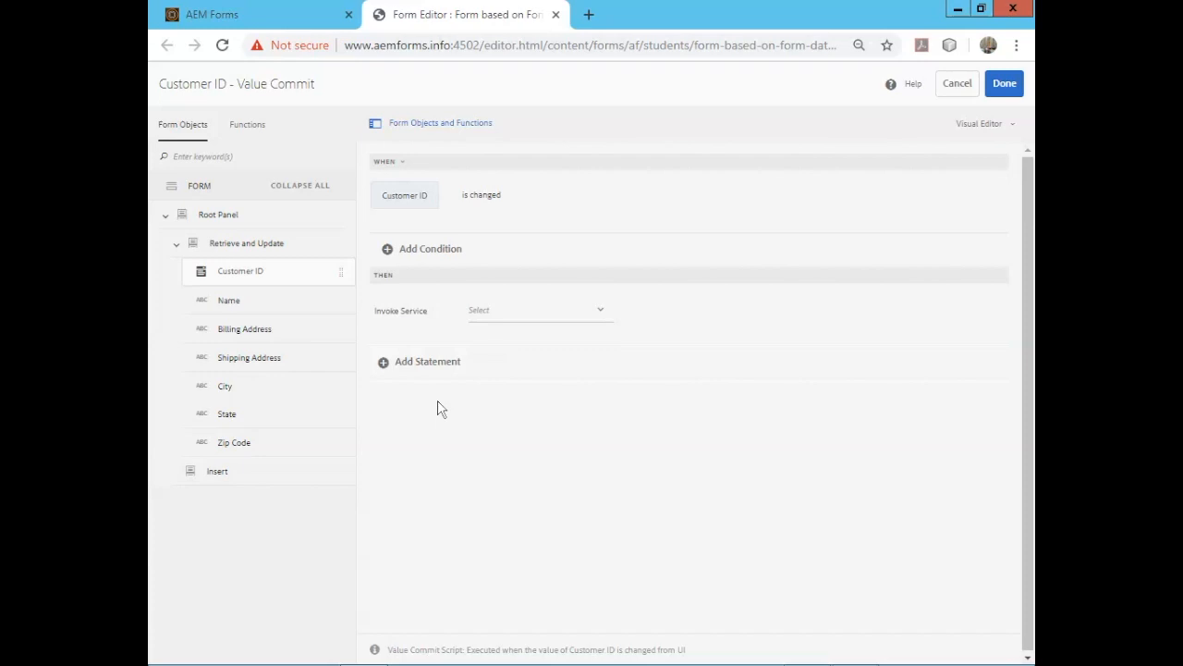
click(504, 314)
scroll(521, 395, down, 4)
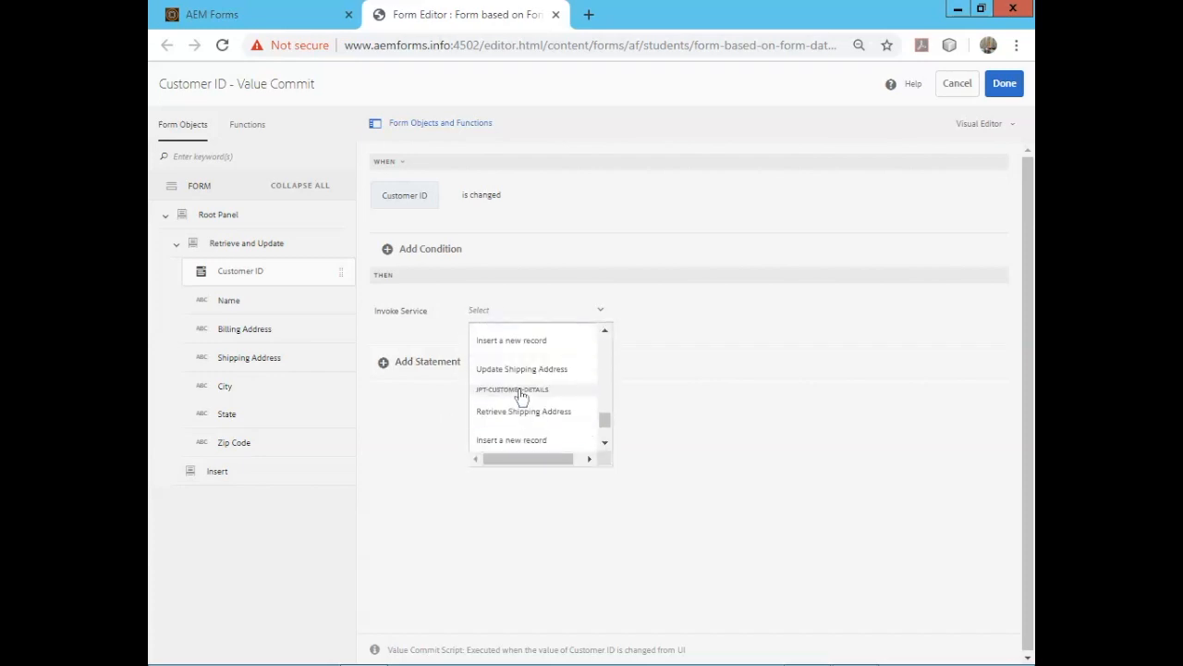
click(522, 399)
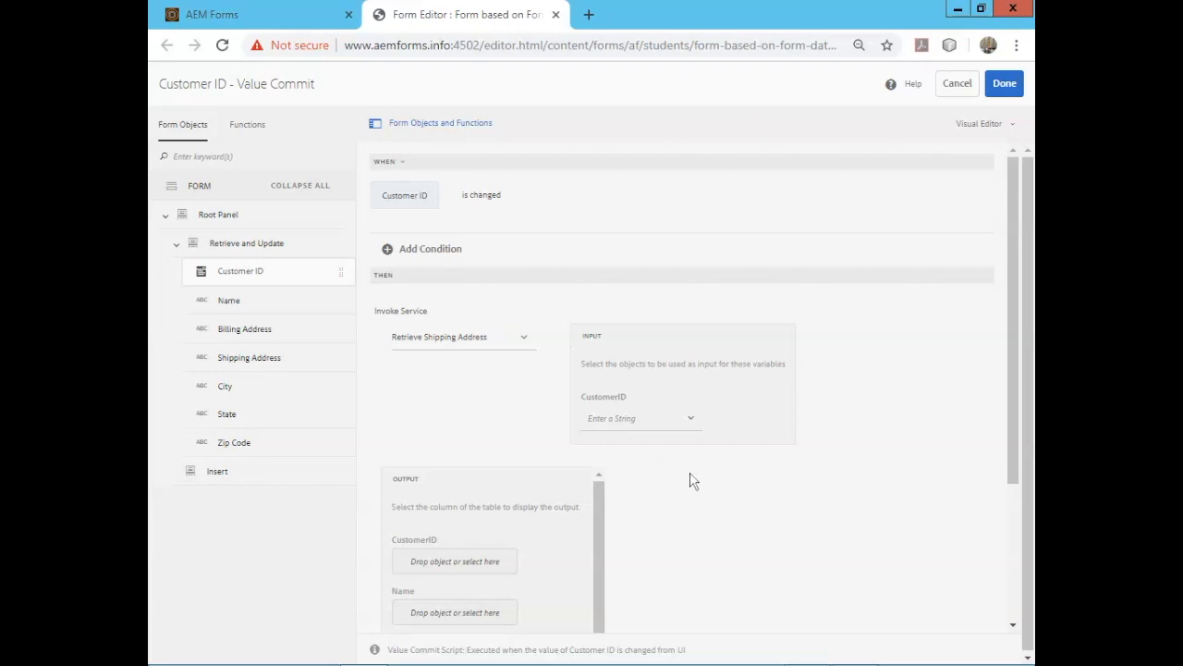
drag(238, 276, 624, 418)
Map the service outputs to the matching Name, Billing Address, Shipping Address, City, State and Zip Code fields, and save the Customer ID rule
scroll(694, 488, down, 2)
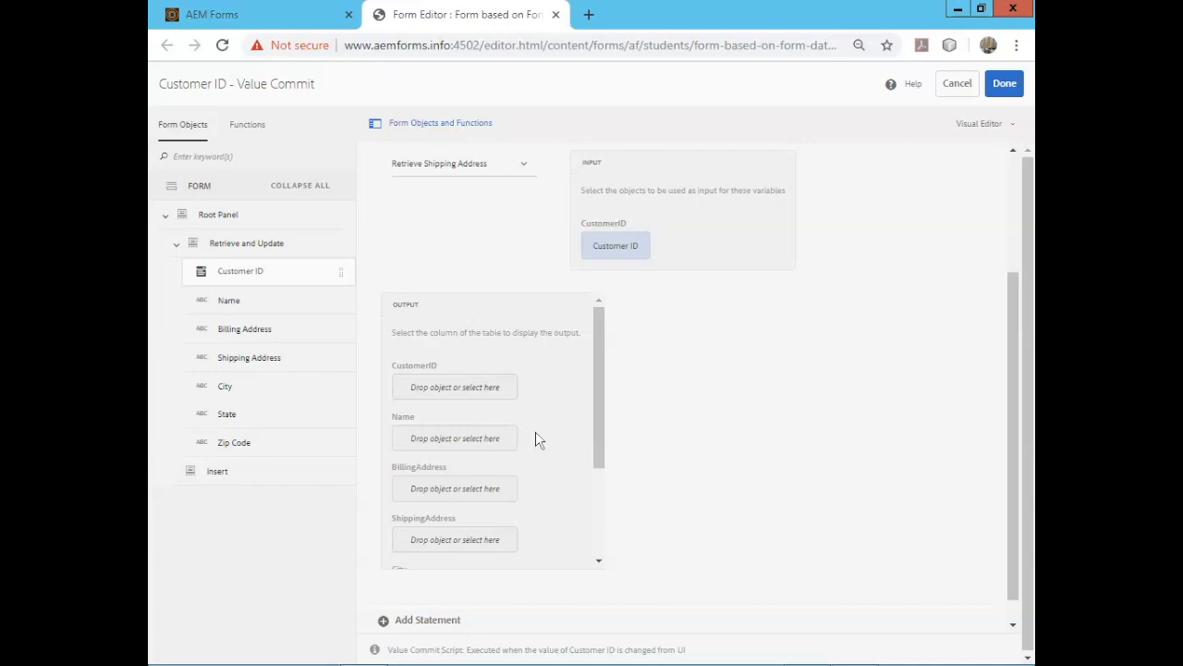
drag(229, 300, 455, 438)
drag(231, 329, 442, 404)
drag(277, 357, 434, 456)
drag(236, 386, 435, 508)
drag(226, 414, 422, 496)
drag(241, 442, 438, 548)
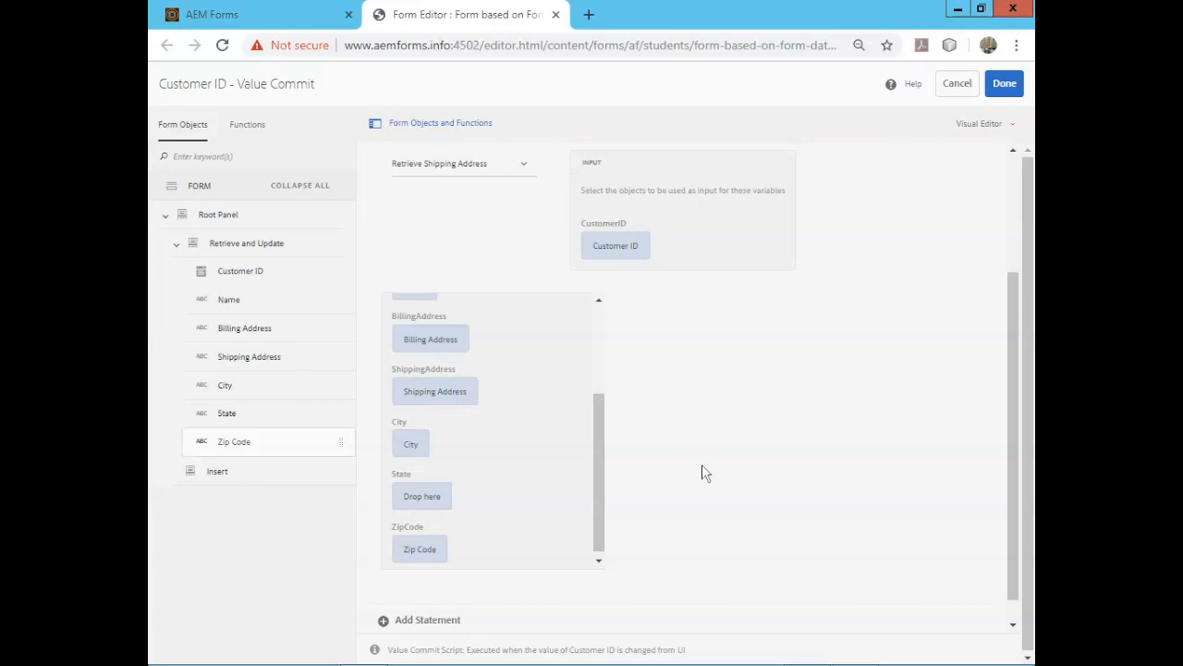
click(1006, 84)
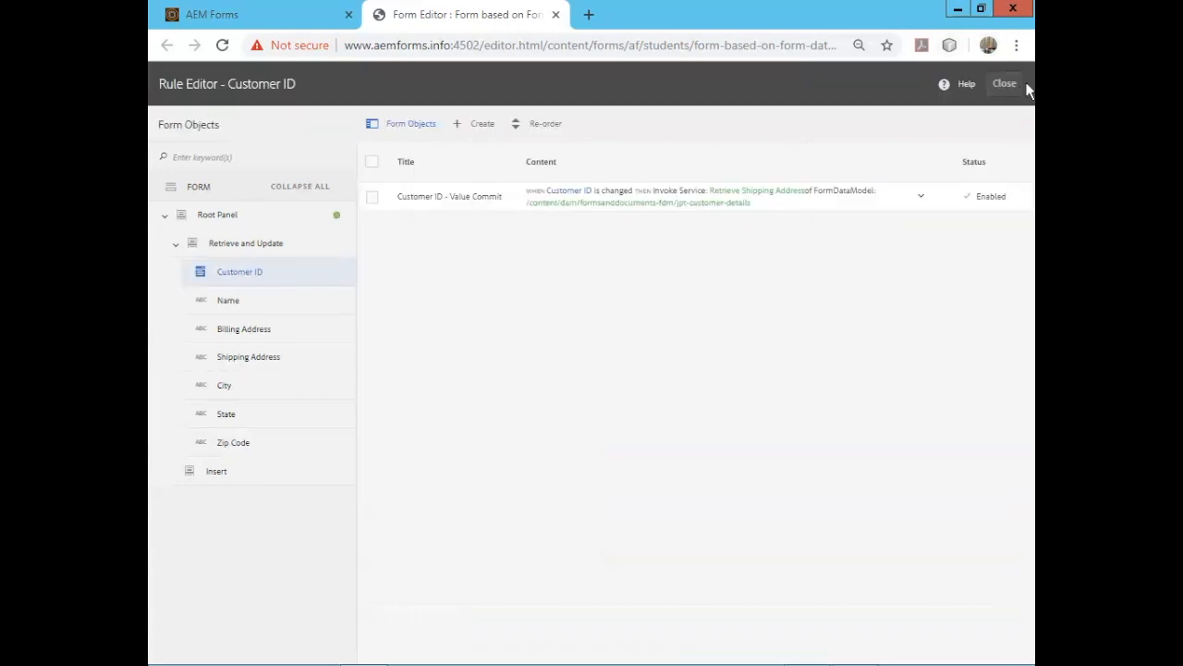
click(1005, 83)
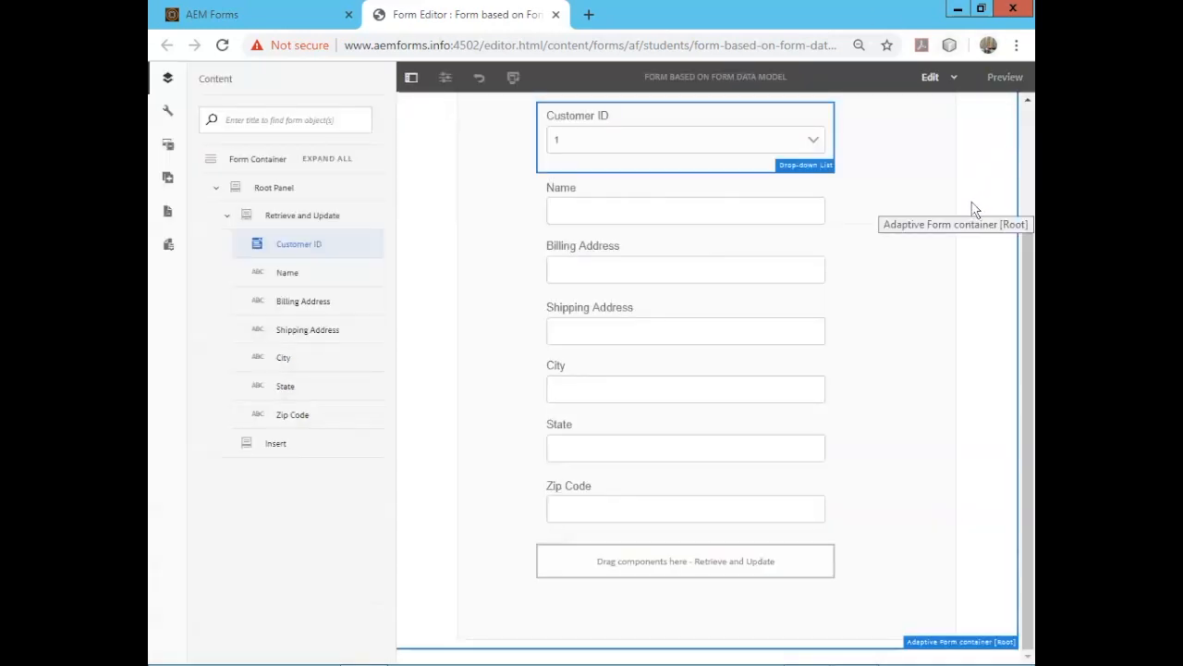
Add a Button component below Zip Code in the Retrieve and Update panel and select it
click(170, 184)
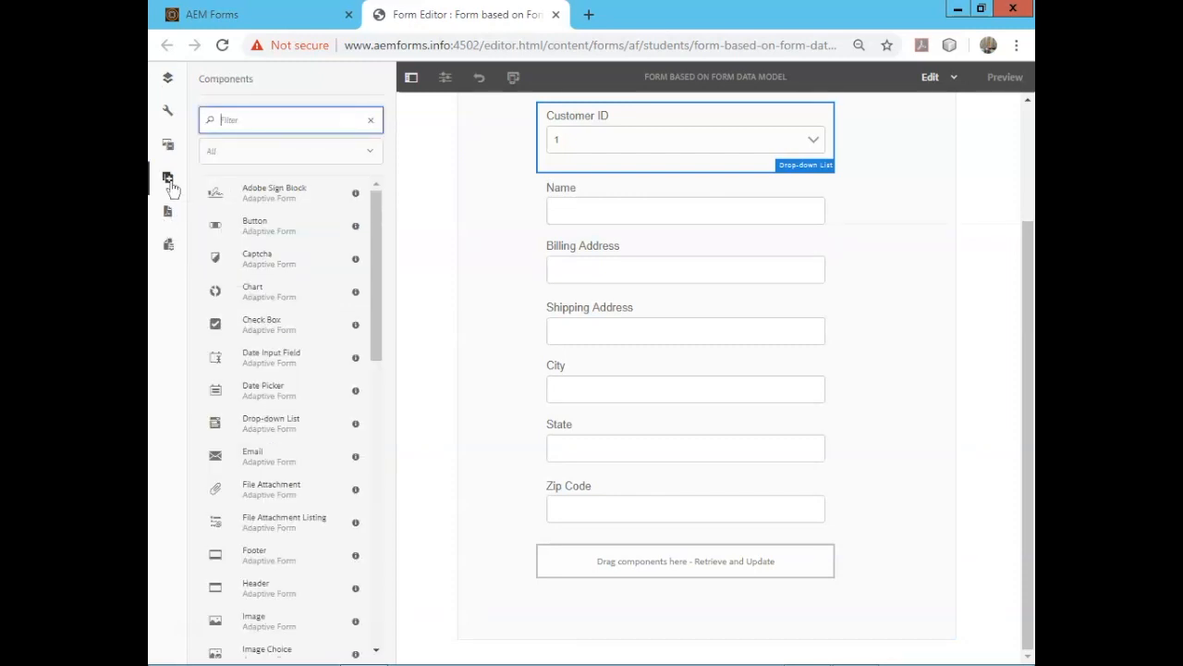
drag(240, 226, 700, 567)
click(562, 545)
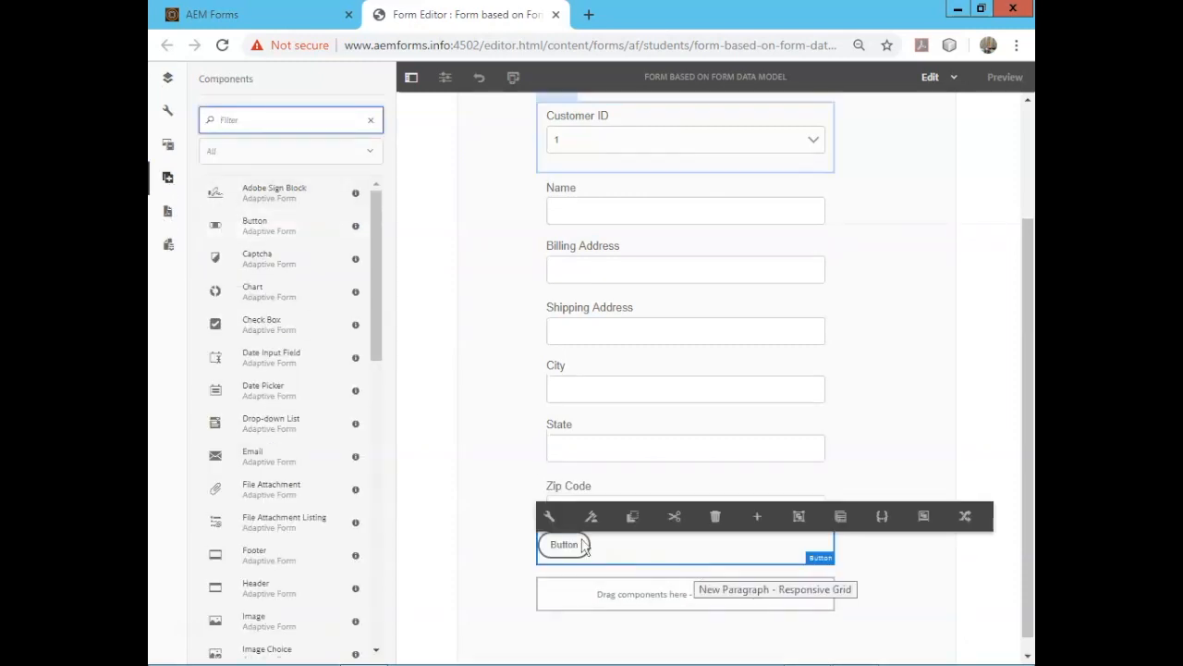
Name the new button update, give it the title Update Record, and save its properties
click(549, 516)
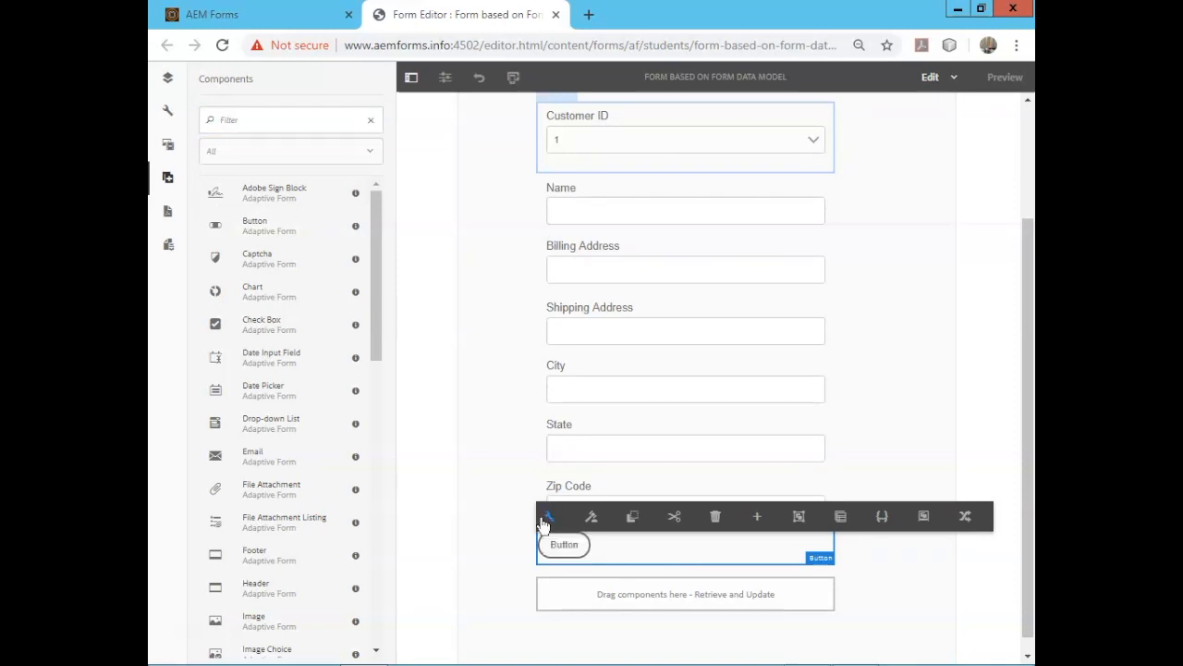
double_click(250, 188)
text(update)
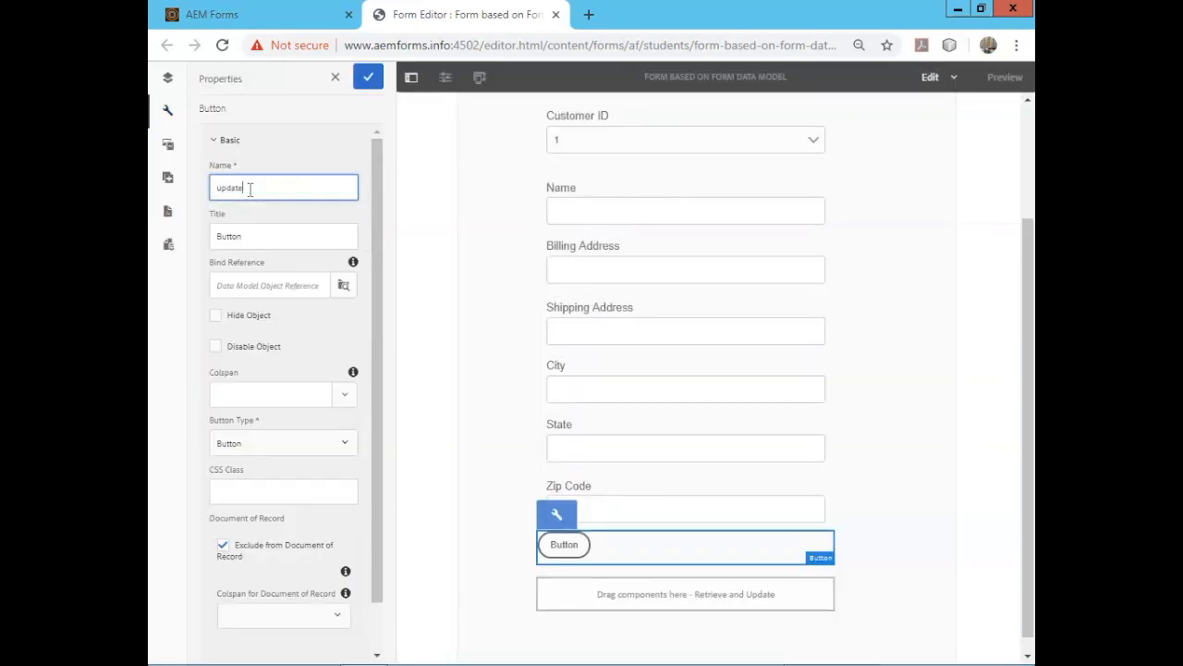
click(229, 236)
text(Update)
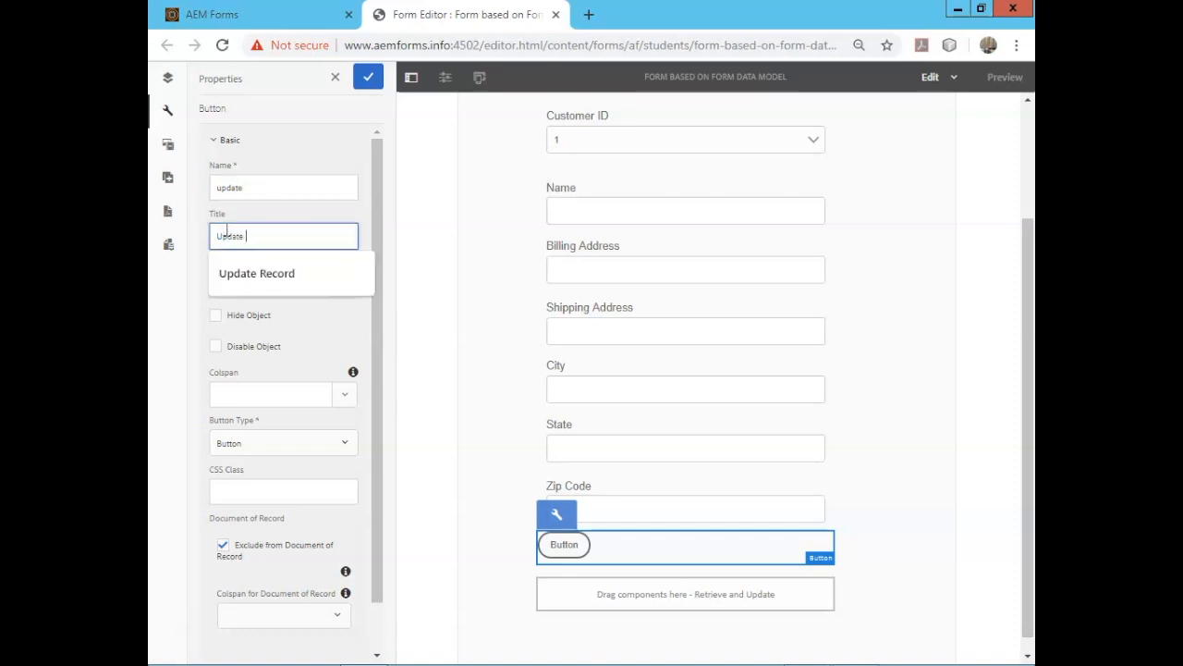
text( Record)
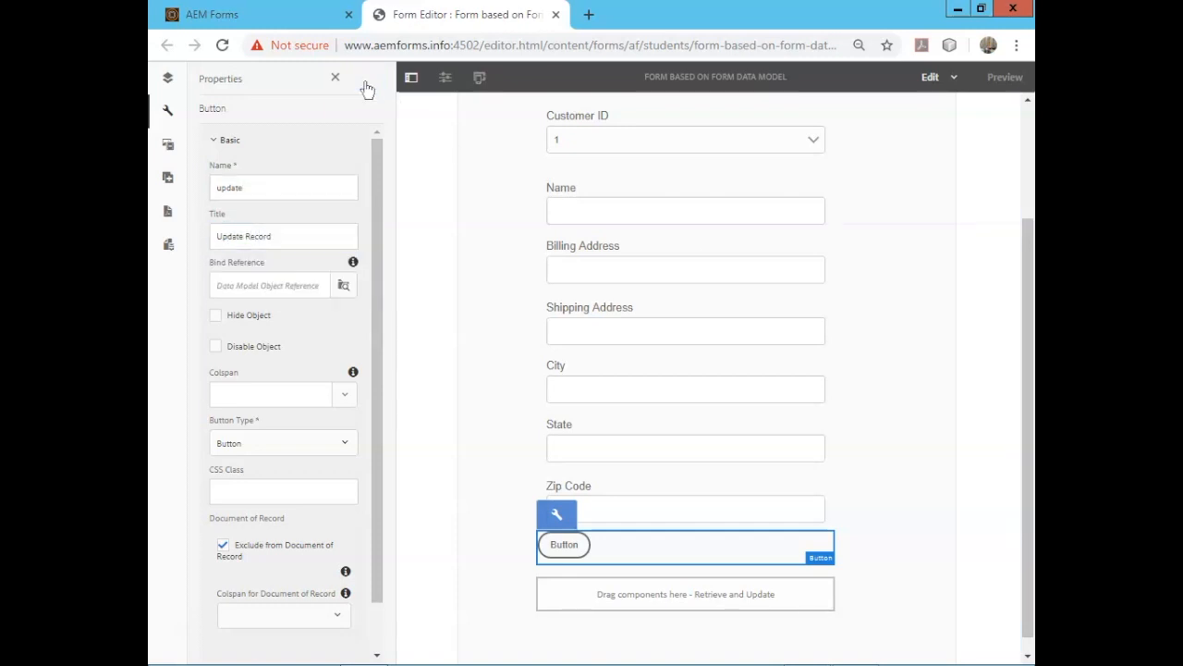
click(367, 78)
Create a rule on the Update Record button with the condition that it is clicked
click(579, 547)
click(593, 525)
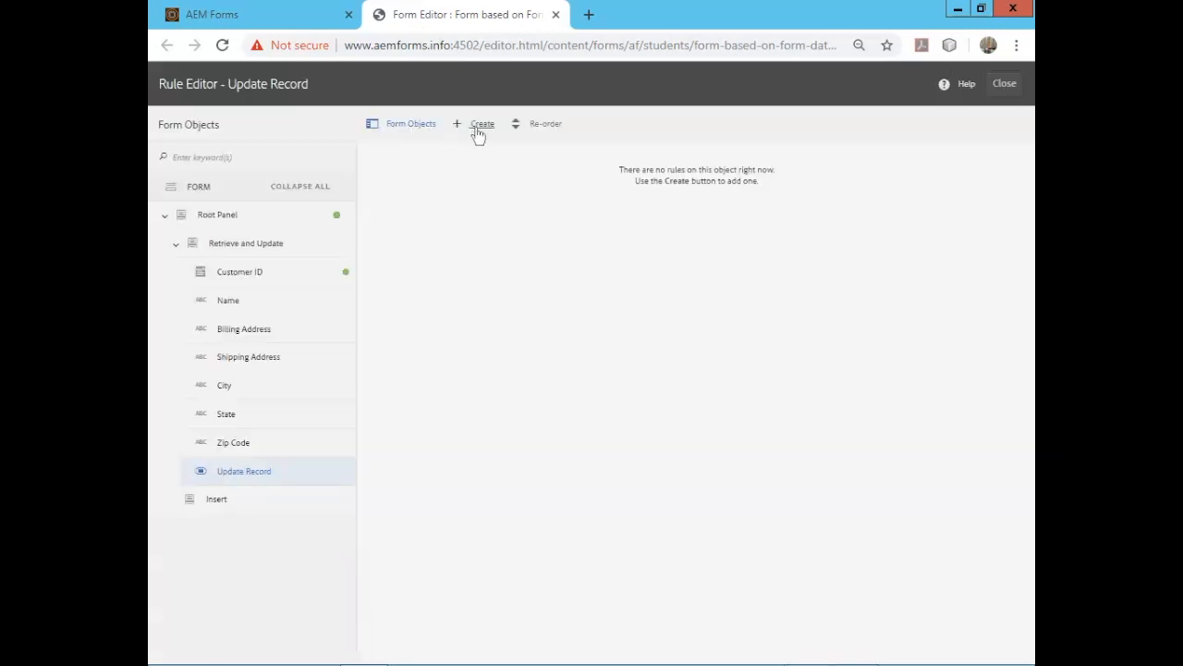
click(478, 127)
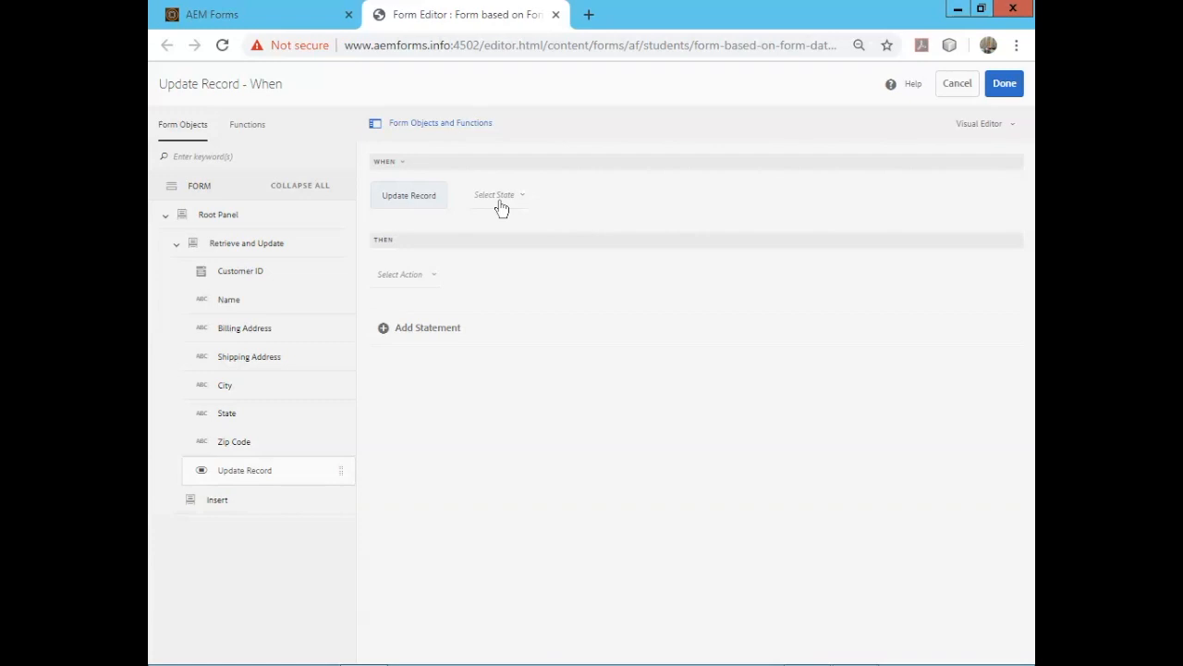
click(500, 203)
click(497, 225)
Make the Update Record rule invoke the service Update Shipping Address
click(411, 274)
click(442, 368)
click(599, 280)
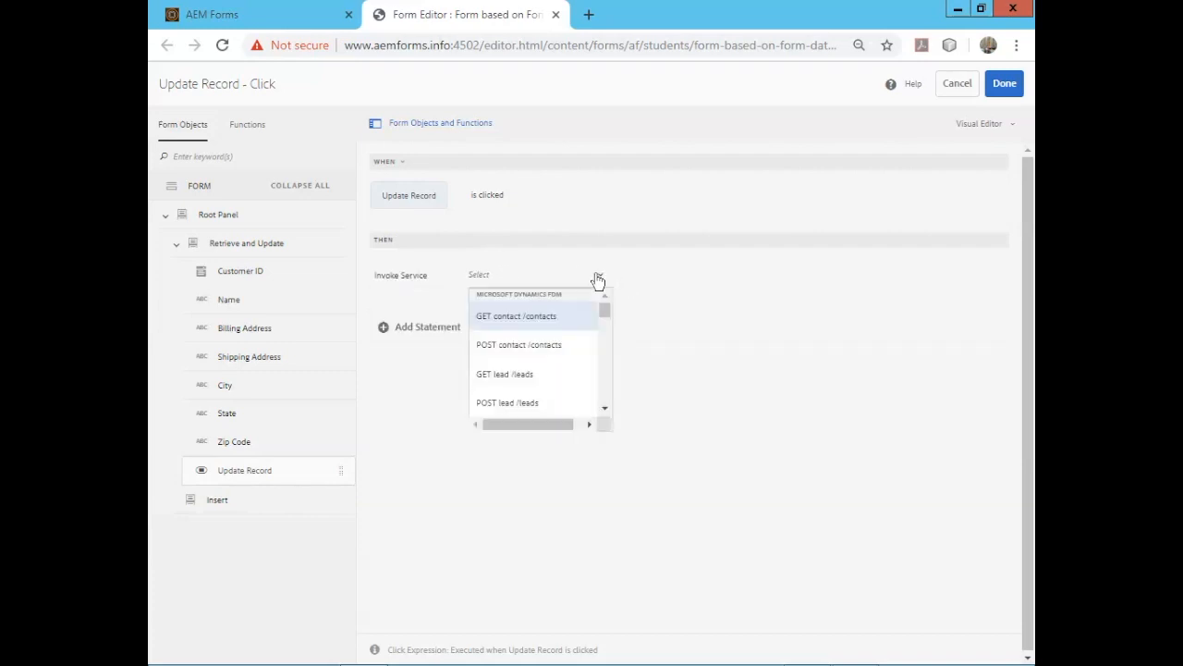
scroll(555, 375, down, 10)
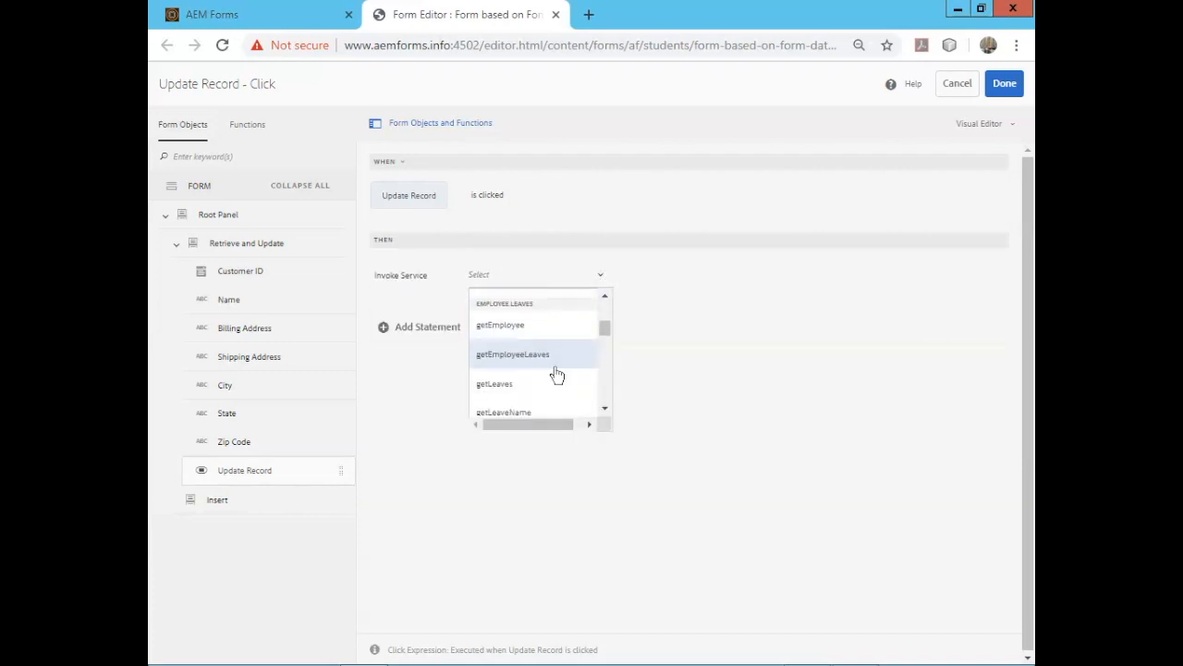
scroll(555, 379, down, 1)
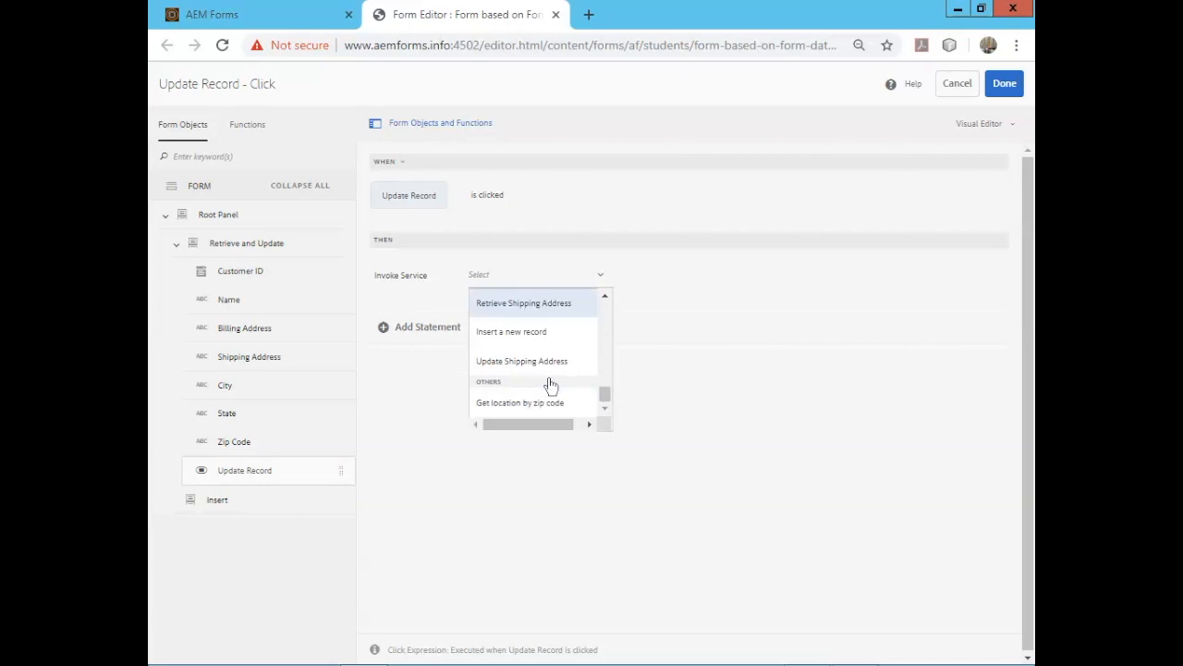
click(541, 366)
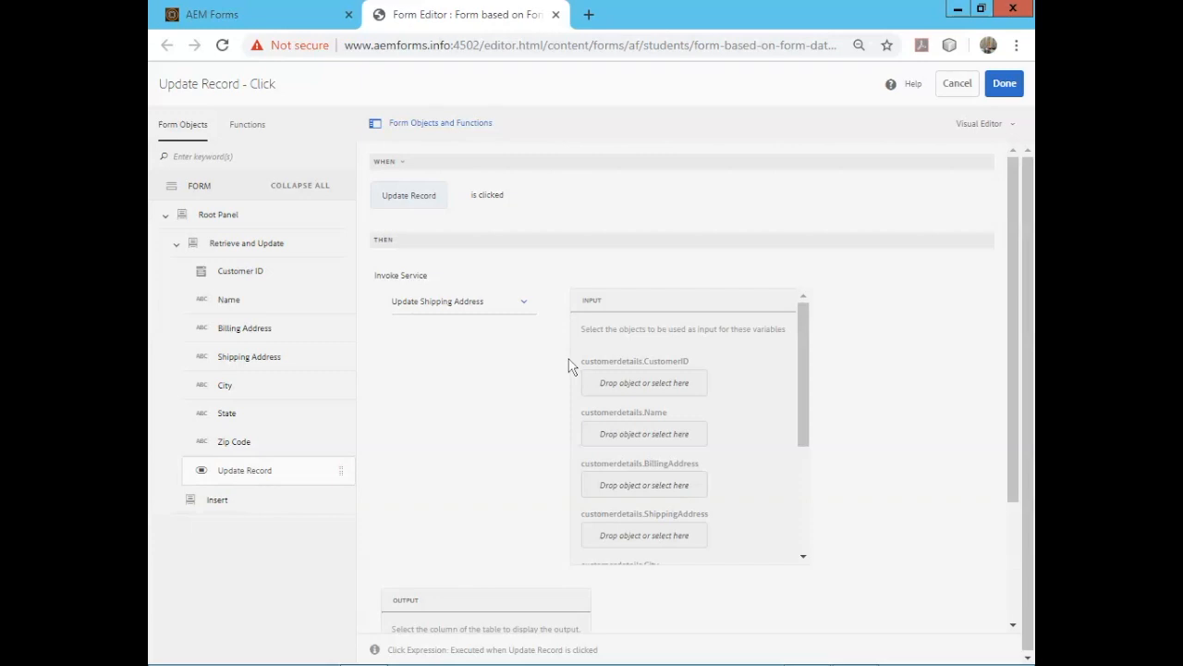
Map Customer ID, Name, Billing Address, Shipping Address, City, State and Zip Code to the matching customerdetails inputs of the service
drag(266, 272, 602, 388)
drag(250, 304, 610, 435)
drag(248, 333, 638, 488)
drag(248, 358, 660, 539)
drag(245, 388, 647, 435)
drag(227, 413, 599, 490)
drag(236, 445, 643, 534)
Map the Customer ID field to the service's separate CustomerID input, then save the rule and leave the rule editor
click(610, 473)
click(851, 479)
drag(808, 480, 808, 520)
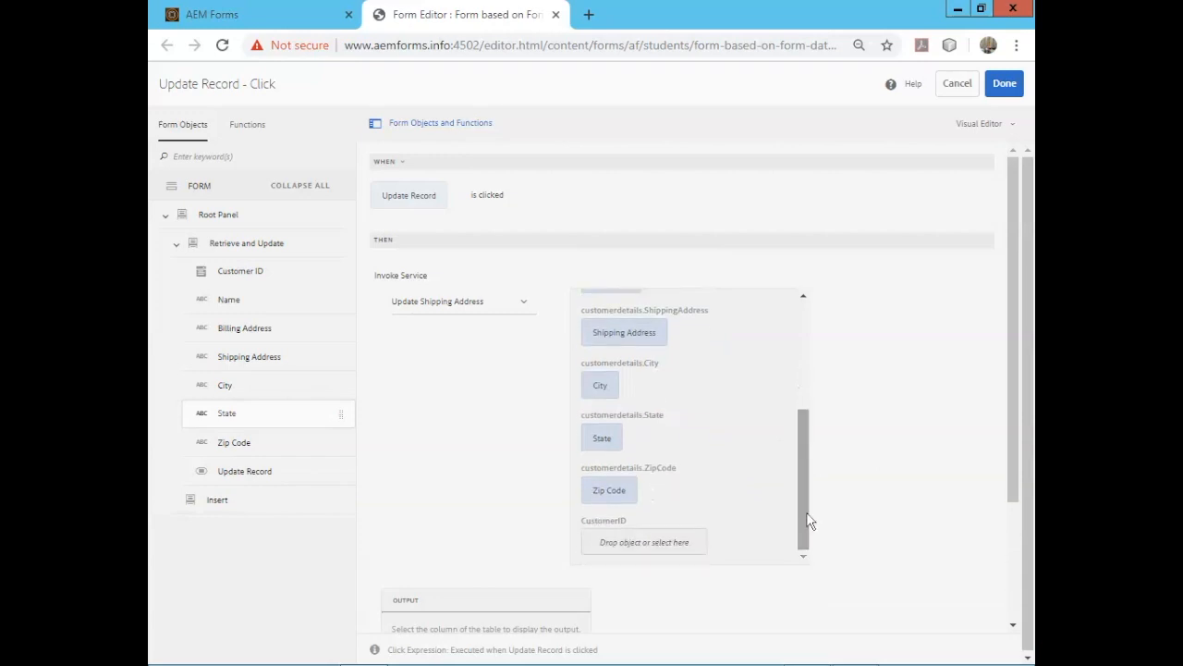
drag(240, 271, 644, 542)
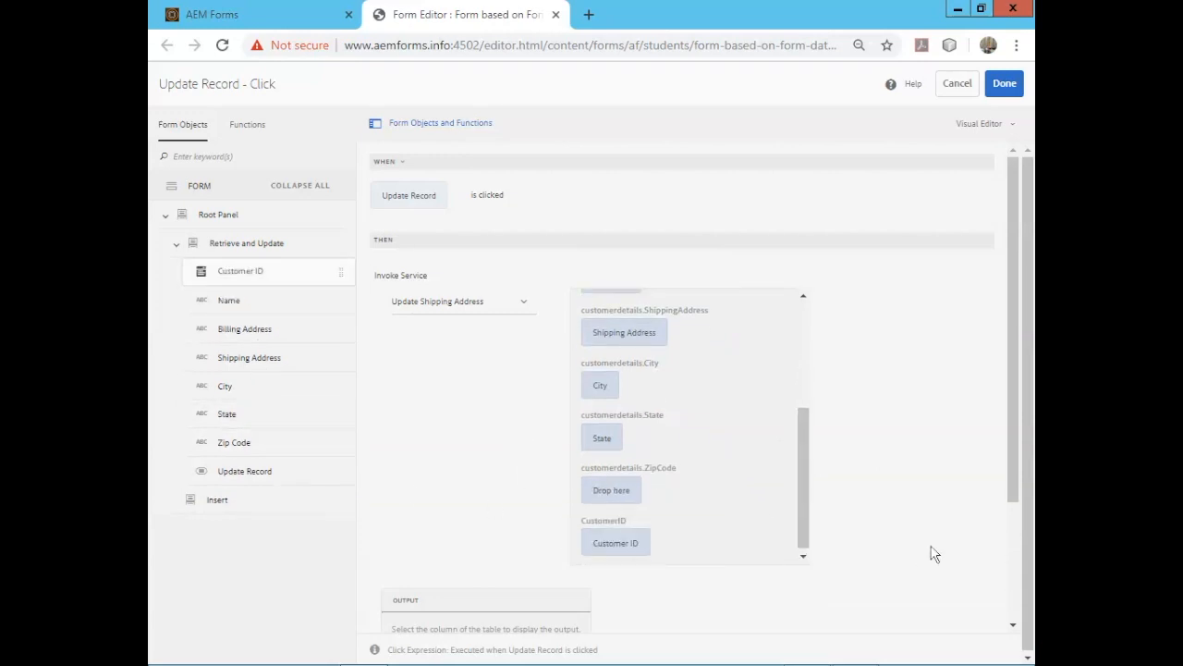
click(1005, 83)
click(1004, 84)
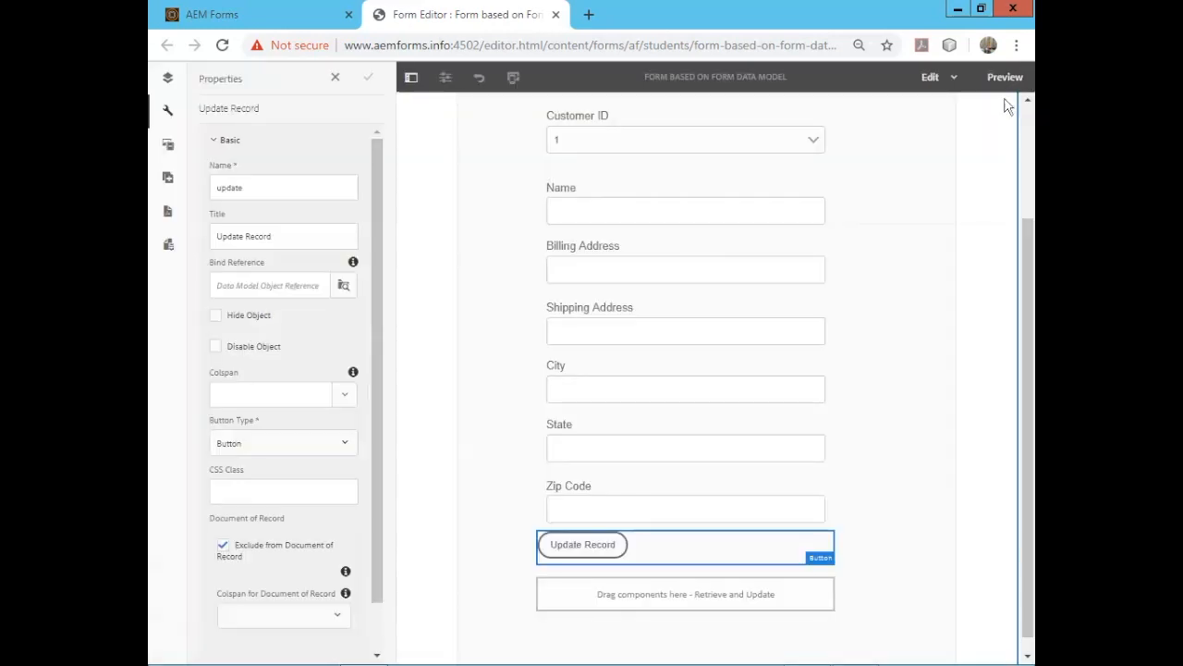
Preview the form and retrieve the record for Customer ID 5
click(997, 80)
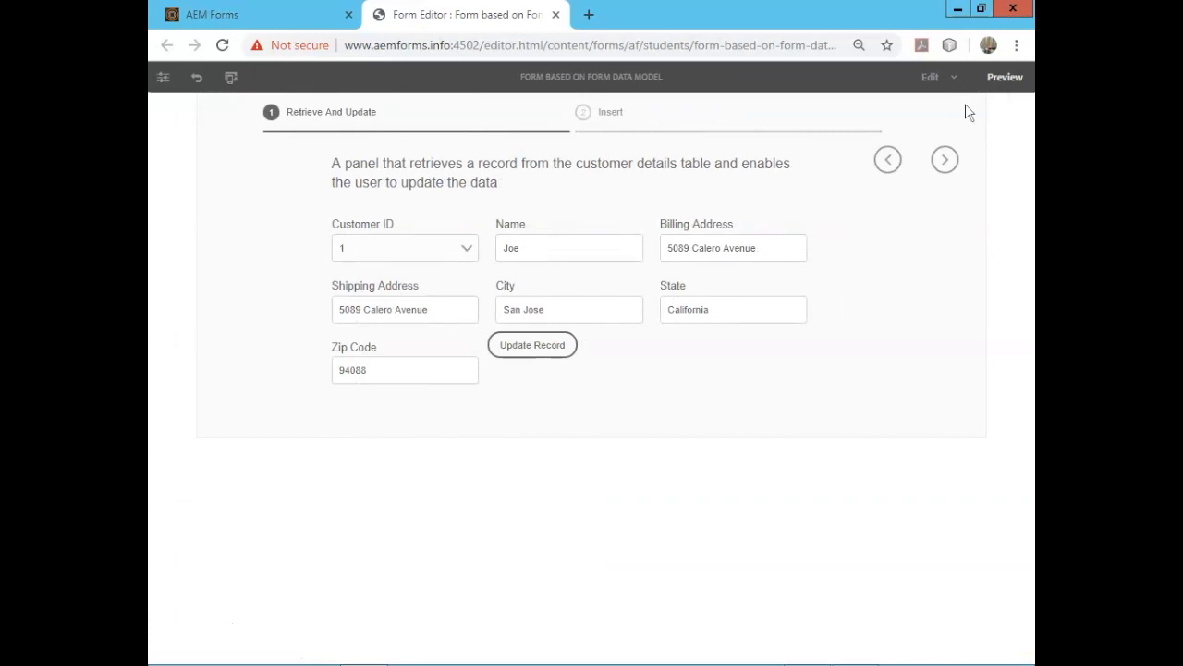
click(435, 248)
click(407, 316)
click(440, 248)
click(502, 346)
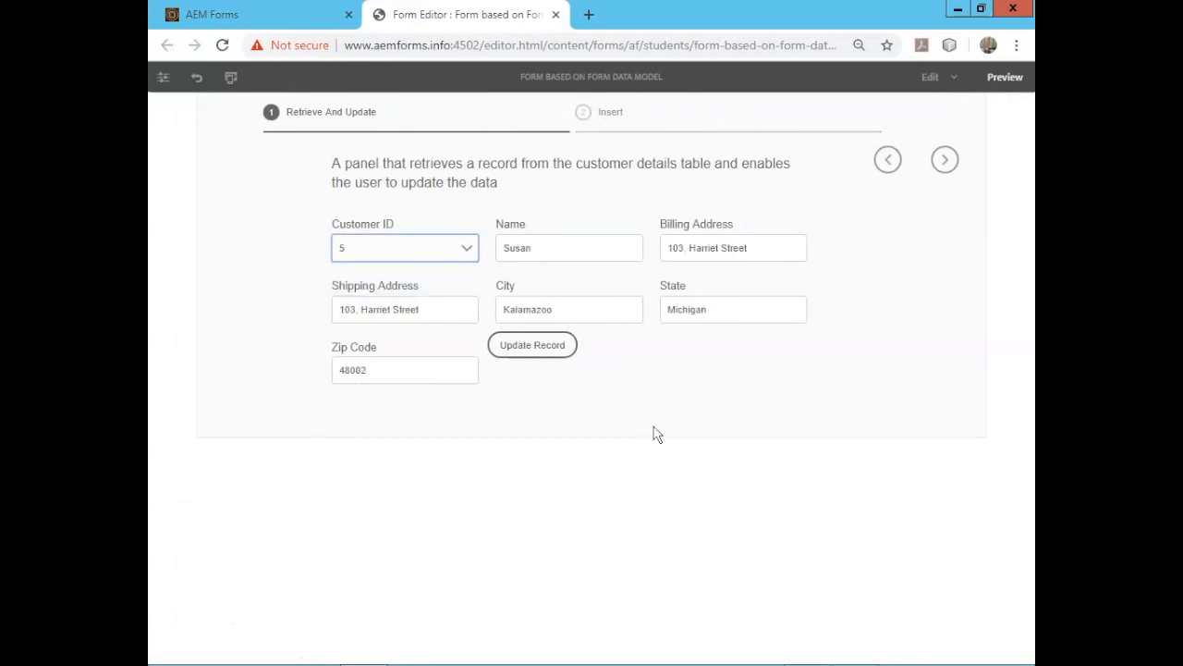
Update the record with a new house number in Shipping Address, and refresh the customerdetails table in the Remote Desktop database viewer
double_click(353, 313)
text(208)
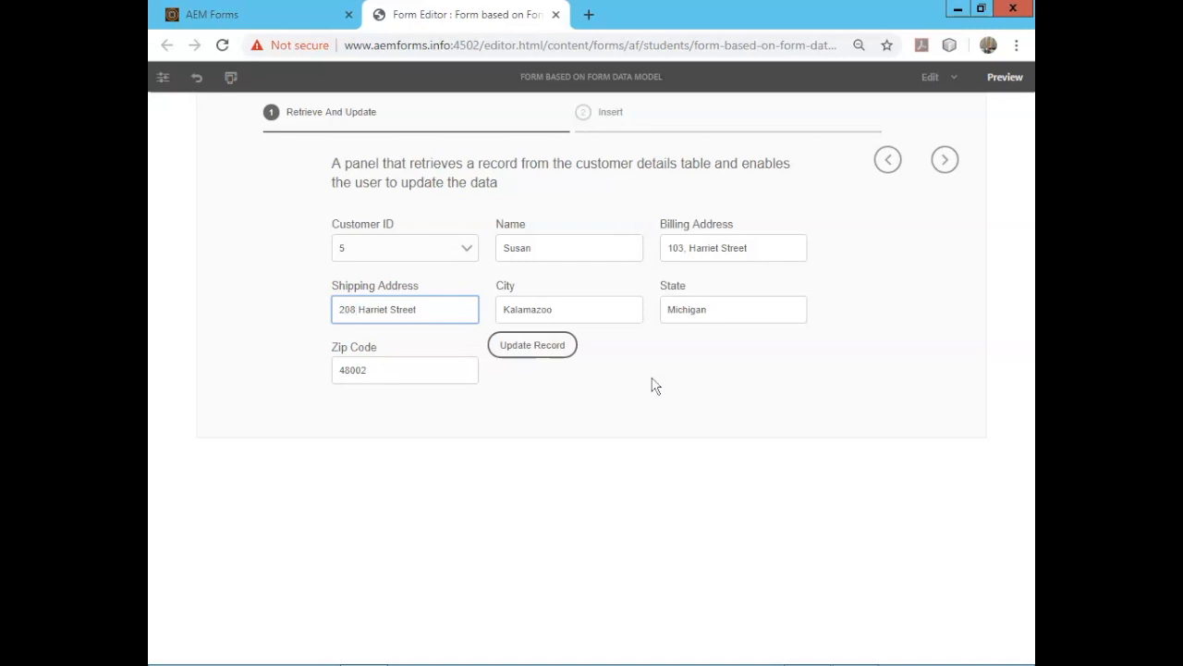
click(532, 351)
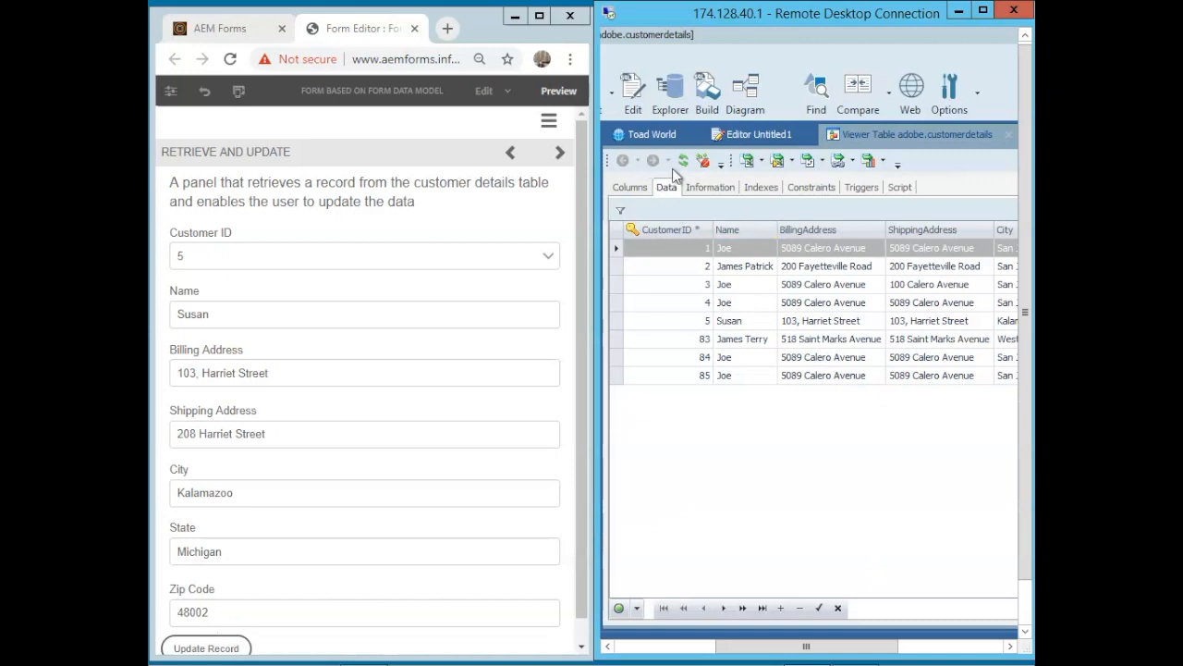
click(684, 161)
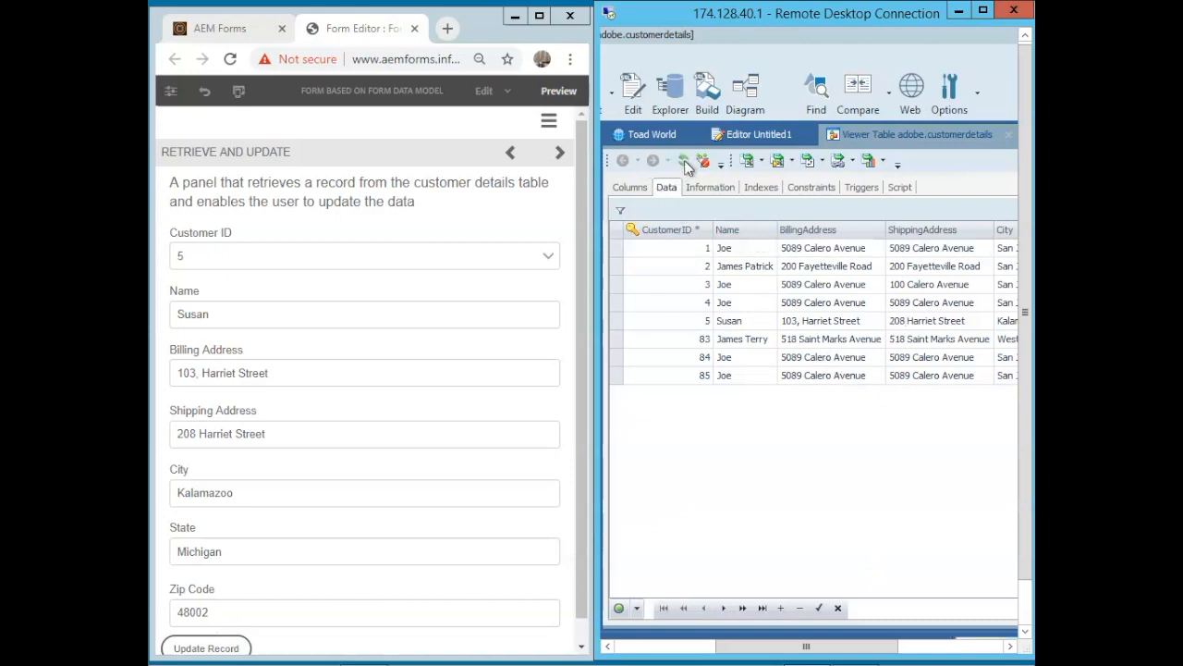
click(884, 321)
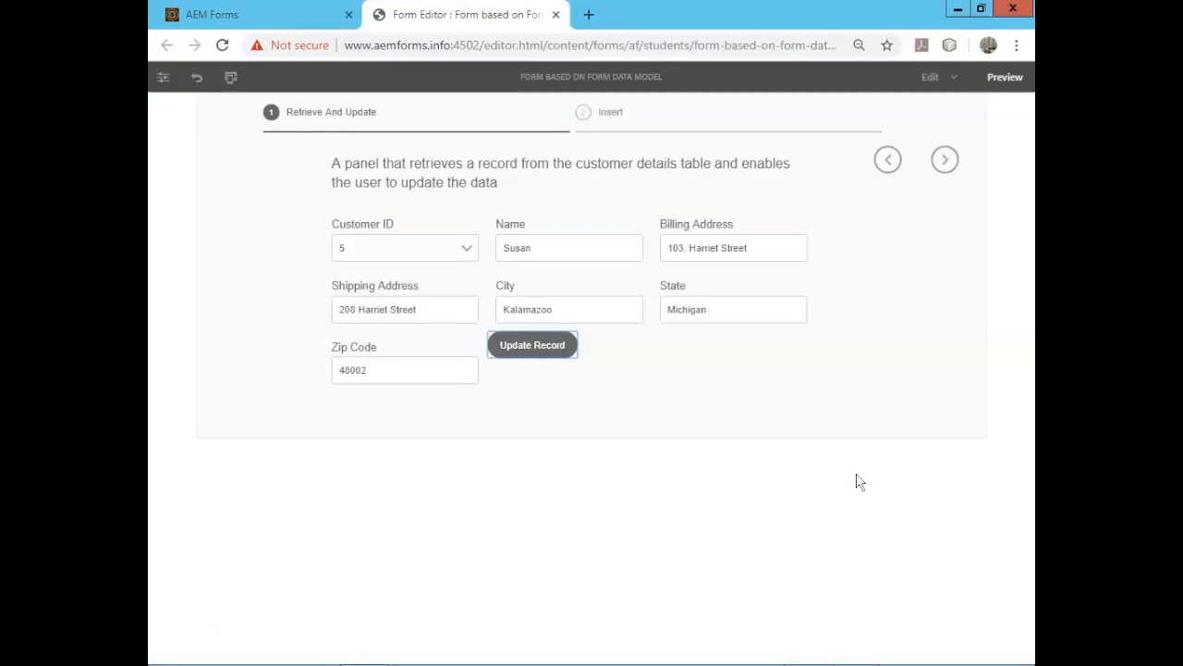
Return to editing the form and add the Name, Billing Address, Shipping Address, City, State and Zip Code data model fields to the Insert panel
click(930, 79)
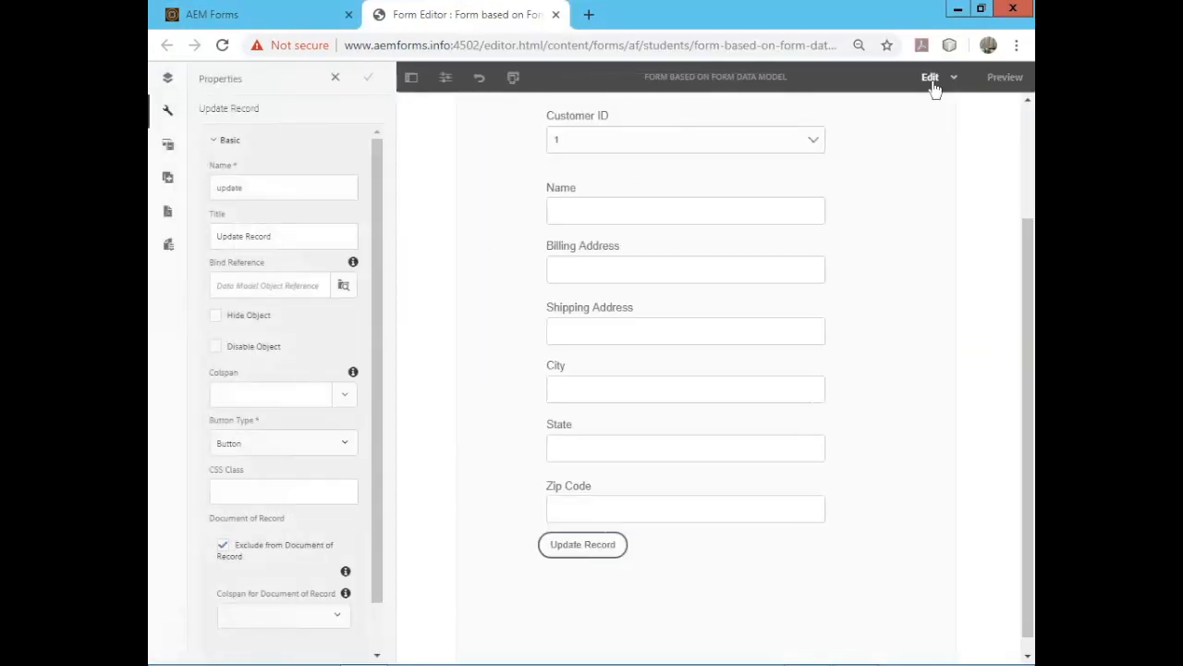
click(168, 77)
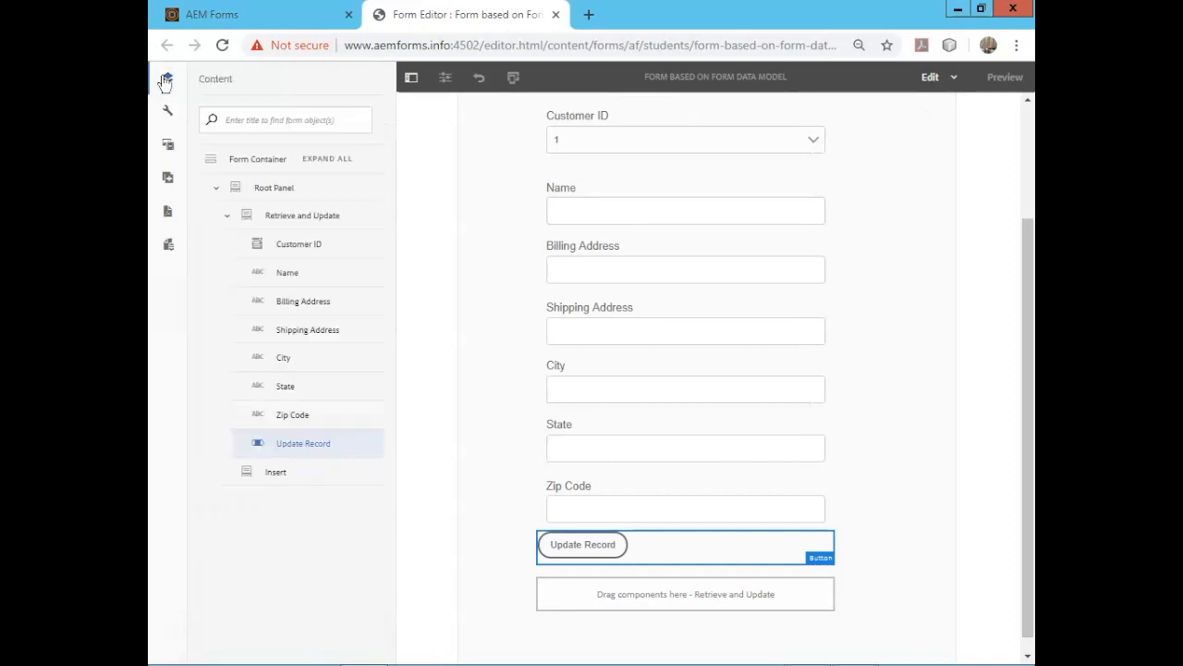
click(296, 475)
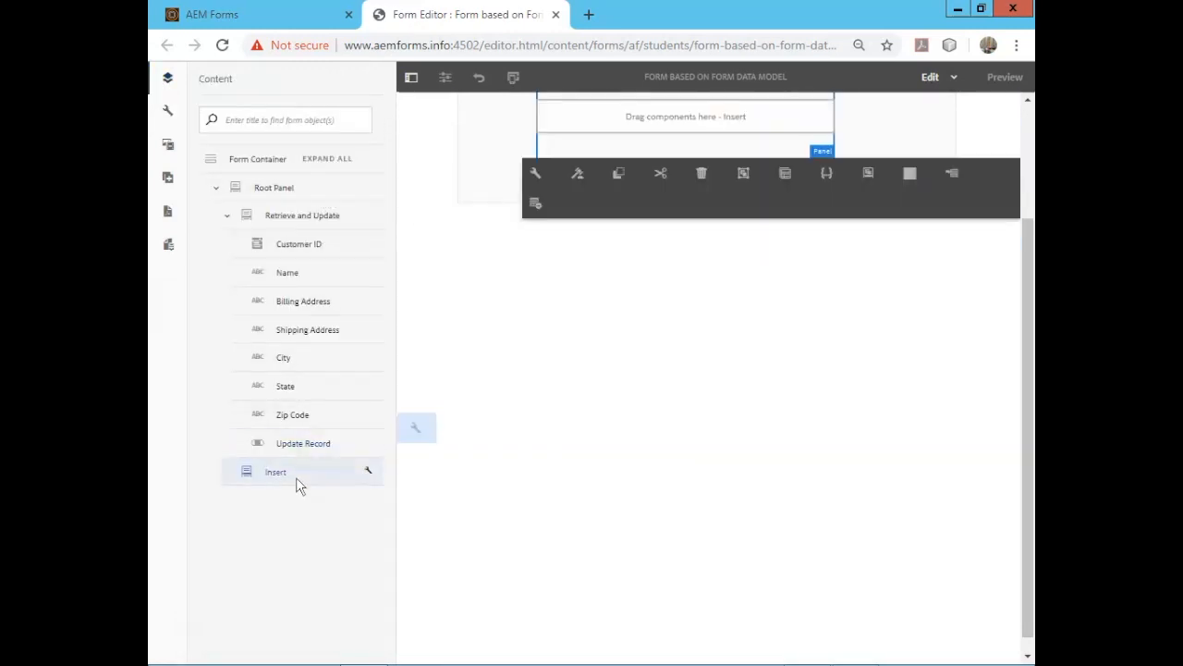
click(168, 246)
scroll(582, 453, up, 2)
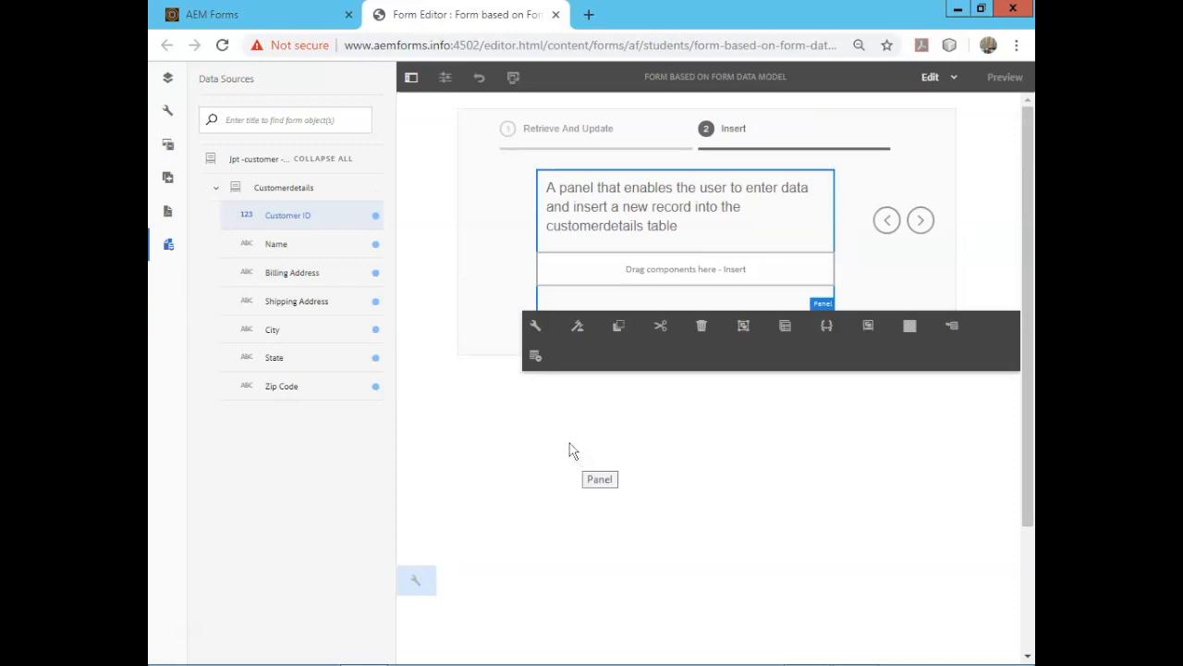
drag(306, 243, 621, 281)
drag(292, 271, 587, 369)
drag(287, 301, 605, 416)
drag(309, 335, 661, 466)
drag(294, 357, 636, 538)
drag(305, 386, 684, 588)
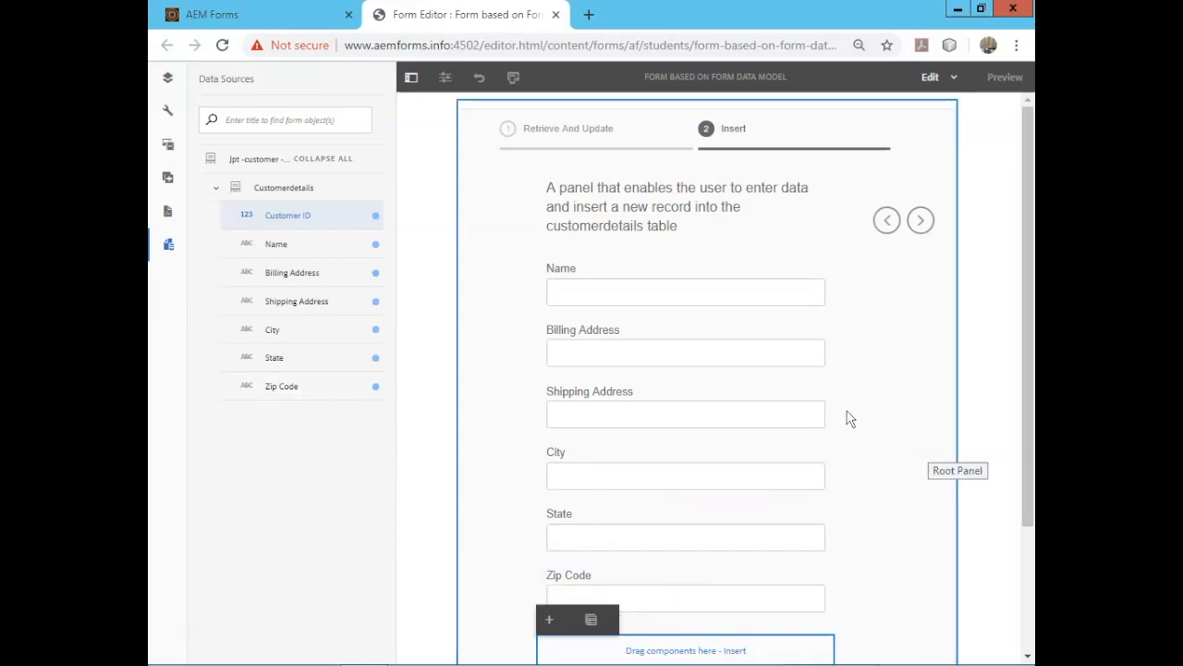
Set the Insert panel's number of columns to 3 and save its properties
click(167, 78)
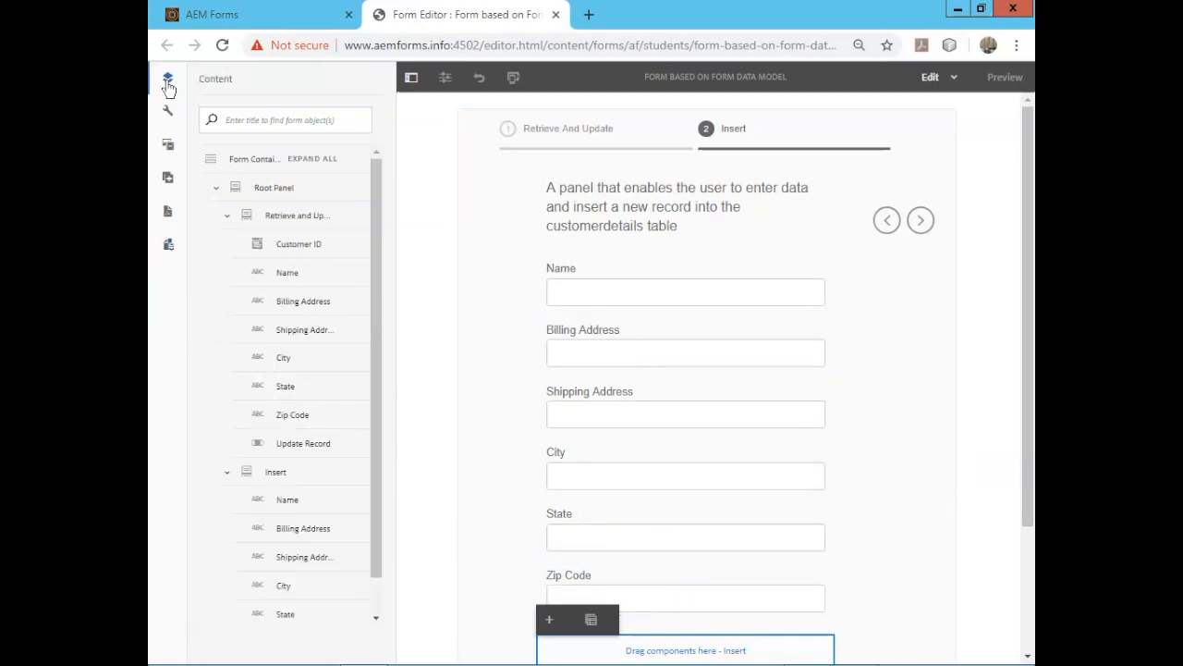
click(289, 475)
click(535, 156)
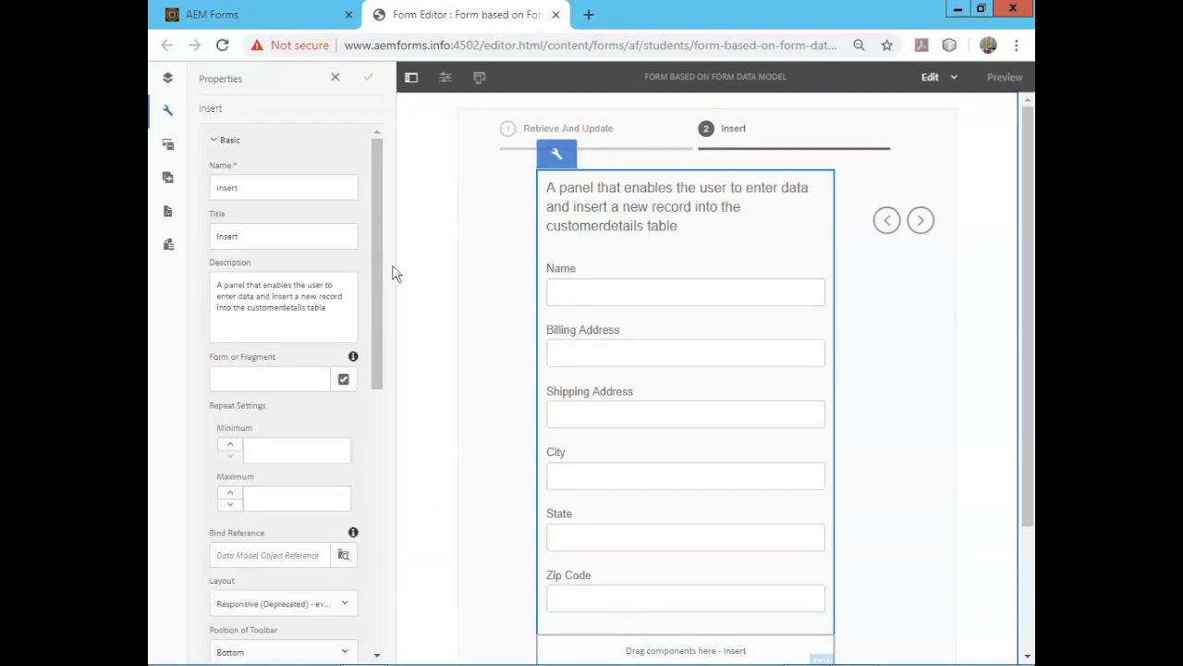
drag(379, 294, 382, 416)
click(345, 453)
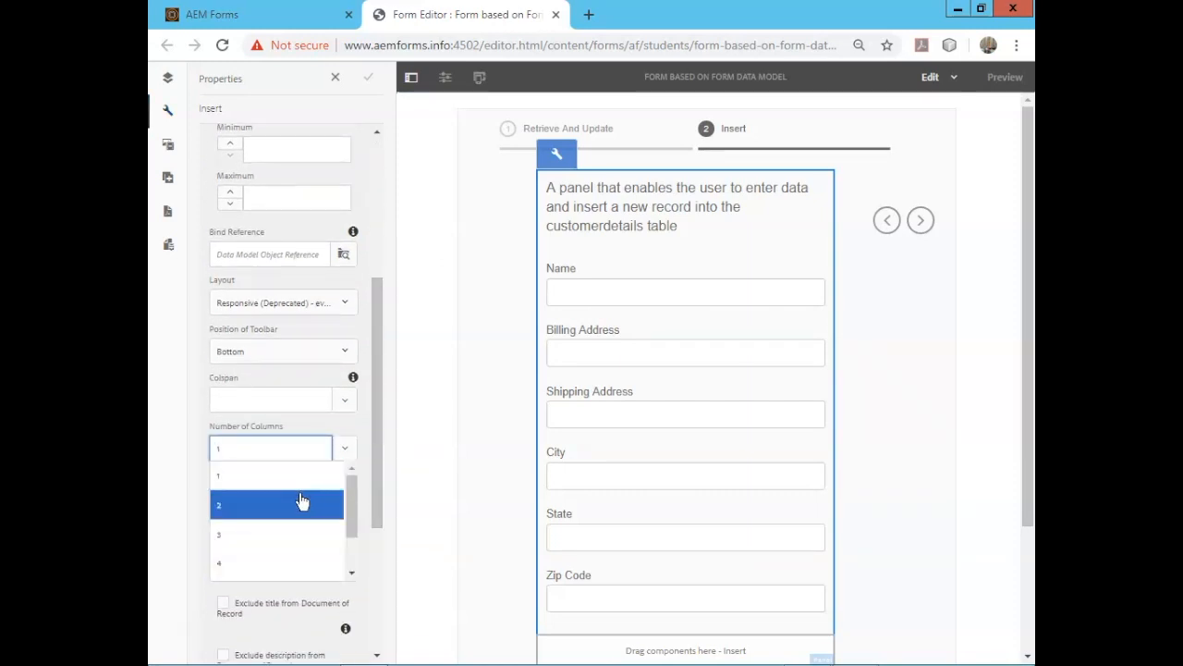
click(290, 529)
click(373, 80)
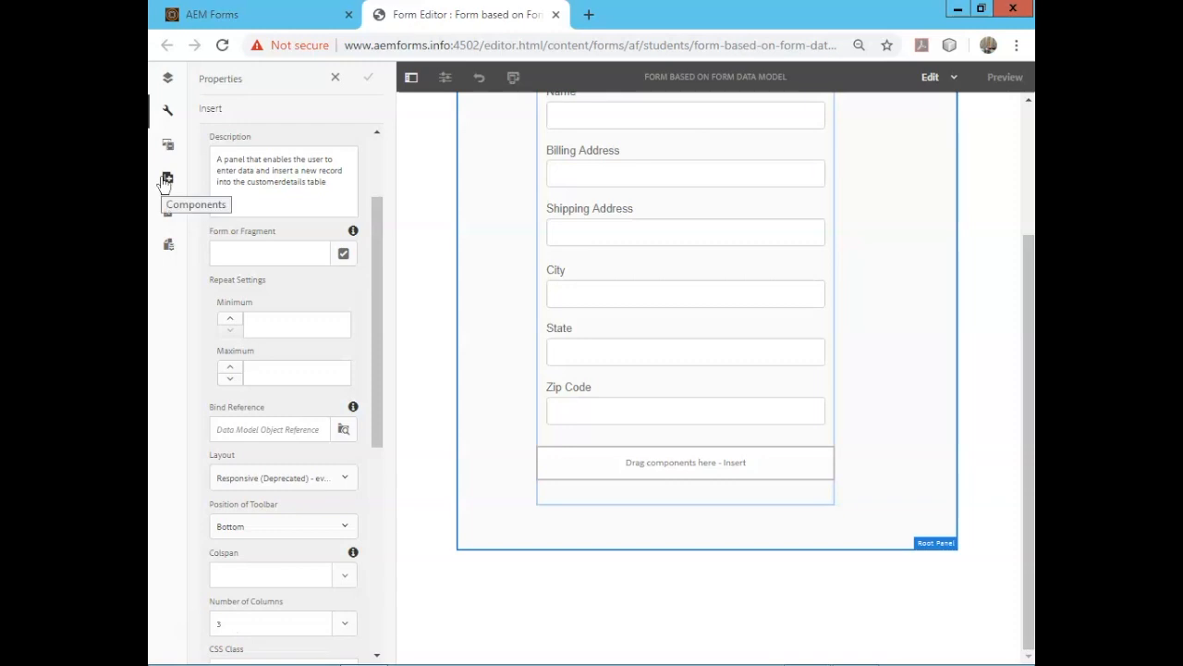
Add a Button component below Zip Code in the Insert panel and select it
click(167, 177)
drag(257, 227, 689, 473)
click(566, 449)
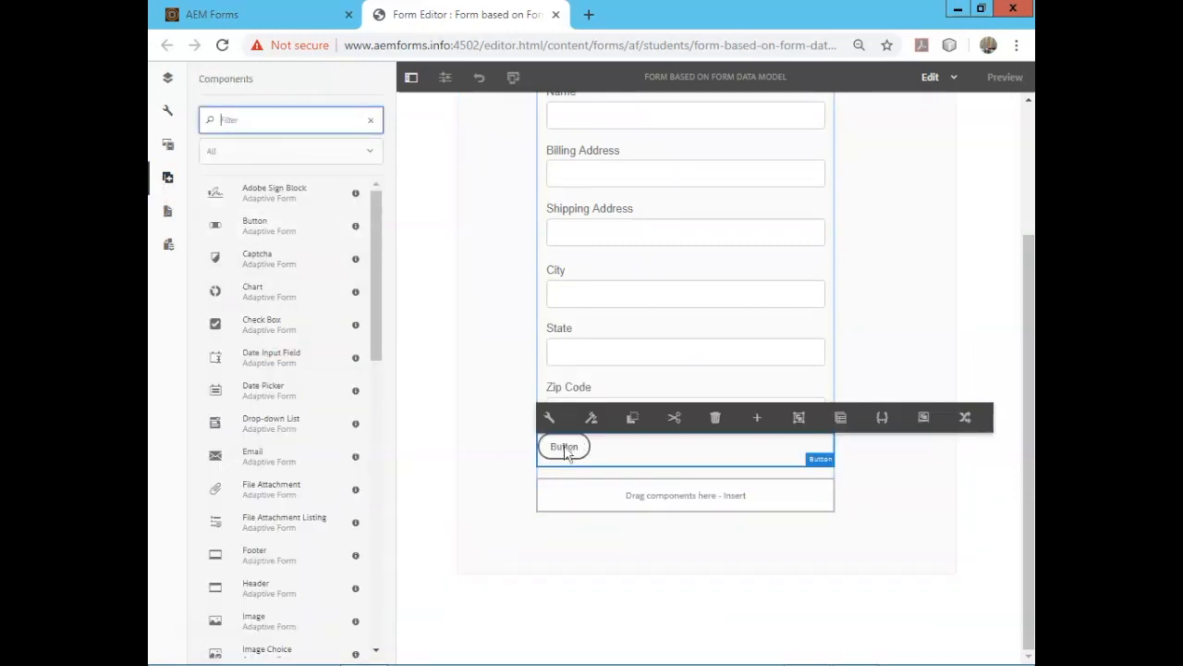
Name the Insert panel's button insert, title it Insert Record, and save its properties
click(549, 417)
double_click(254, 187)
text(Insert)
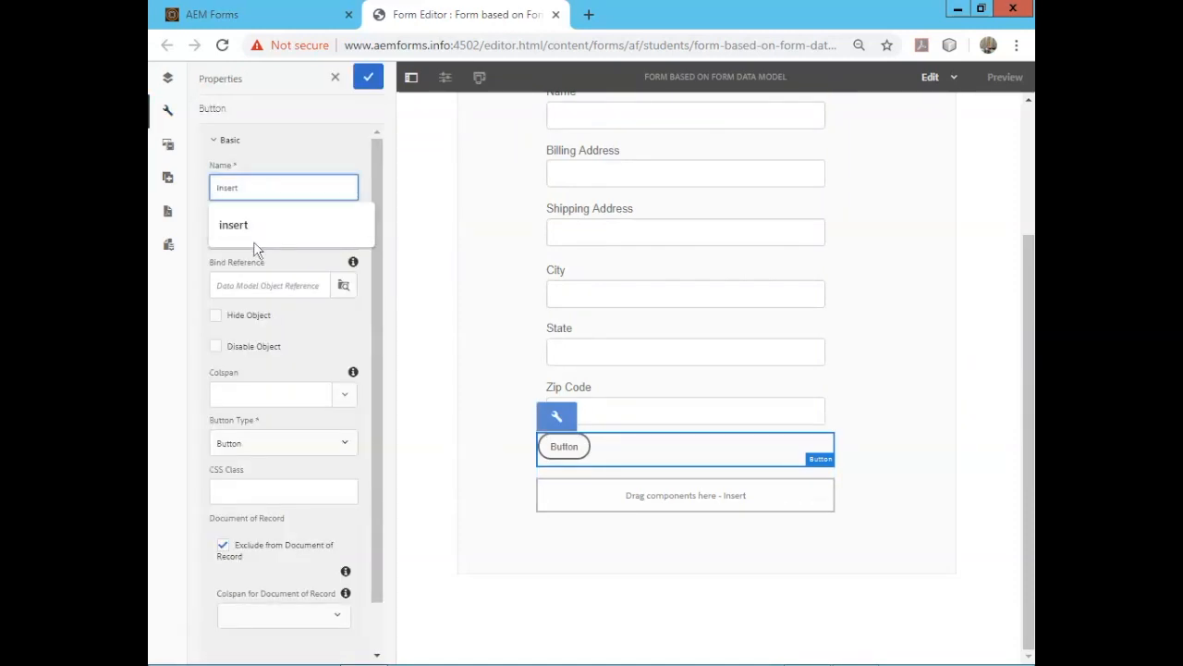
click(241, 228)
click(240, 228)
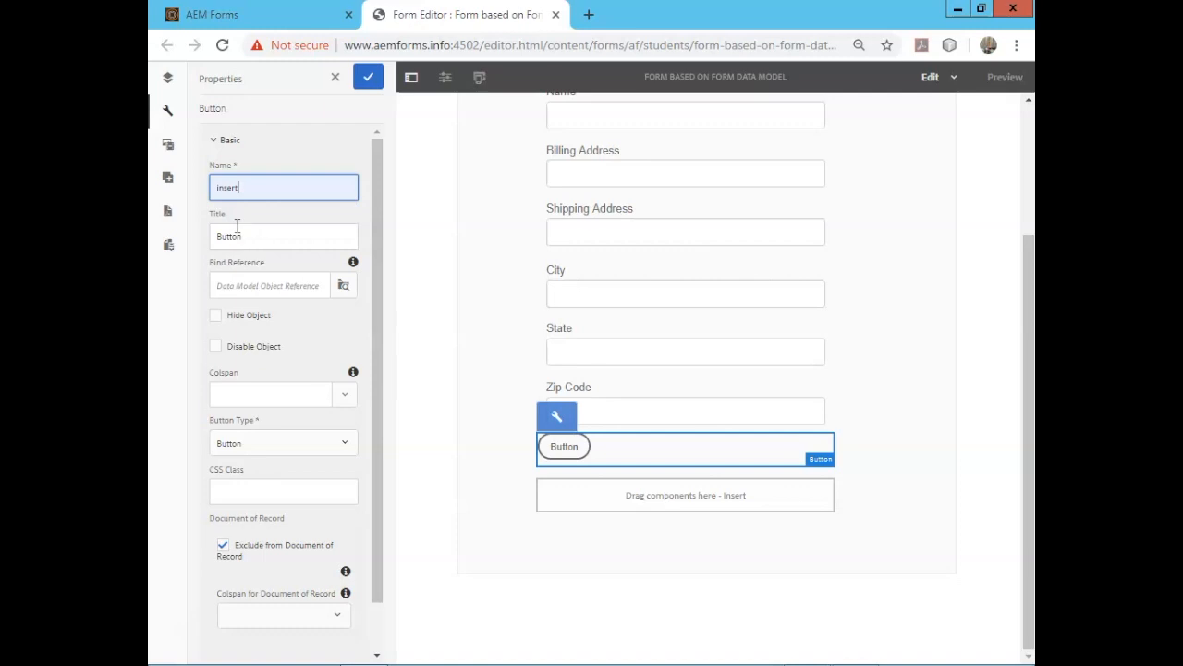
double_click(241, 237)
text(In)
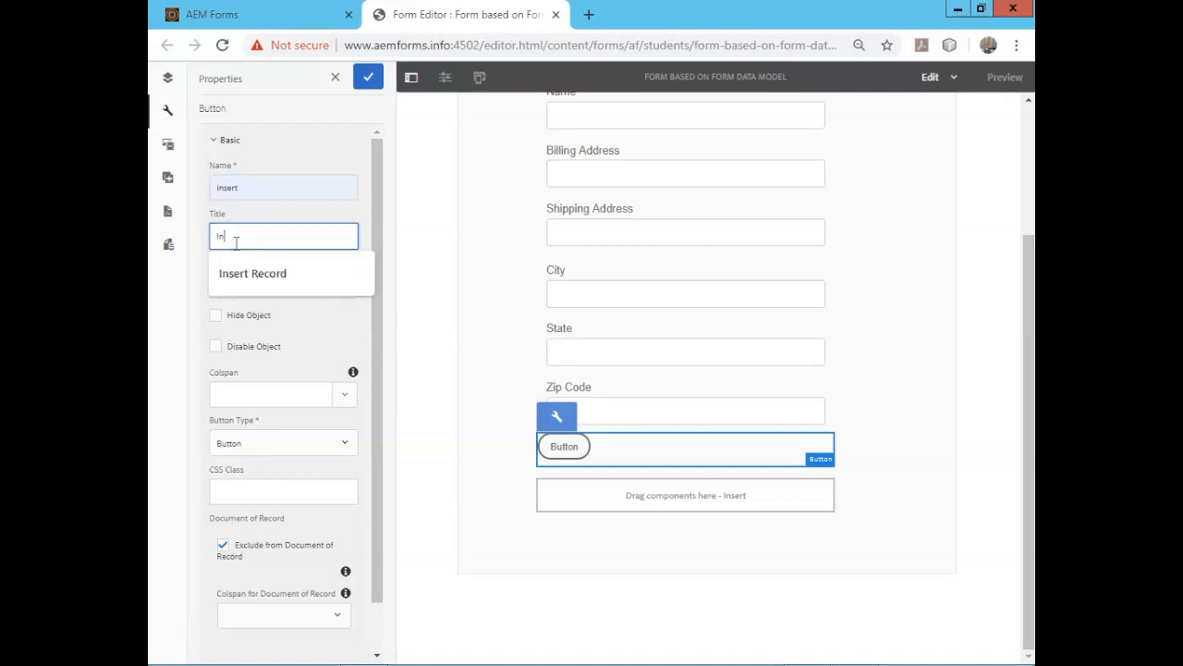
text(sert Record)
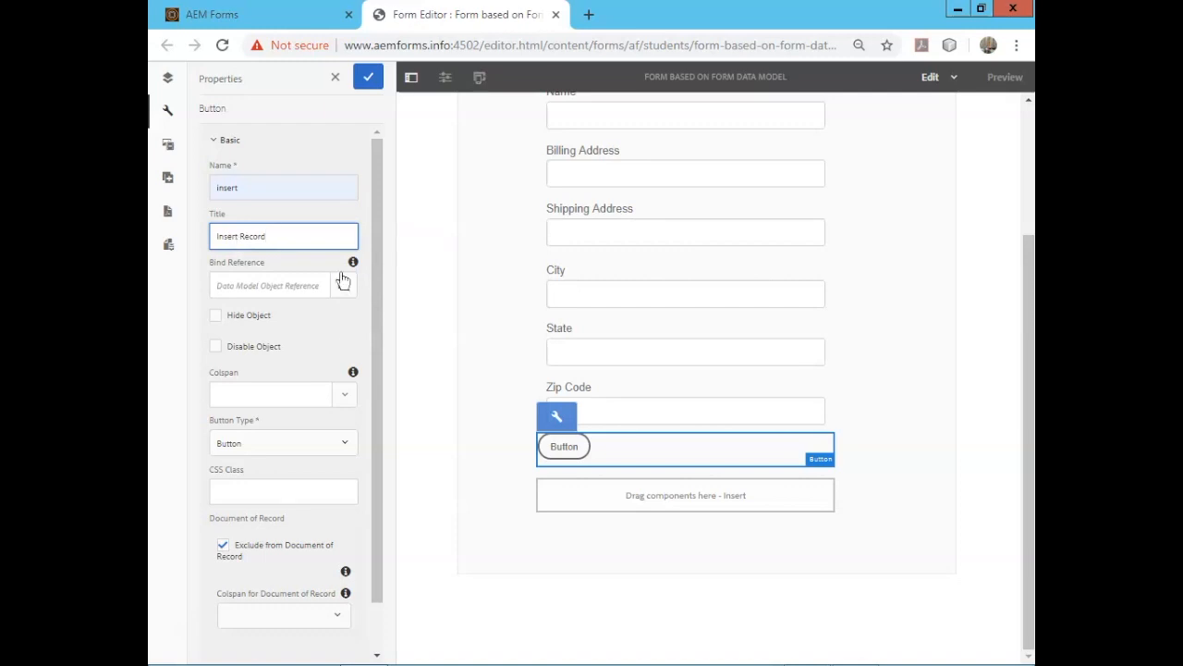
click(367, 79)
Create a rule on the Insert Record button with the When condition set to is clicked
click(558, 449)
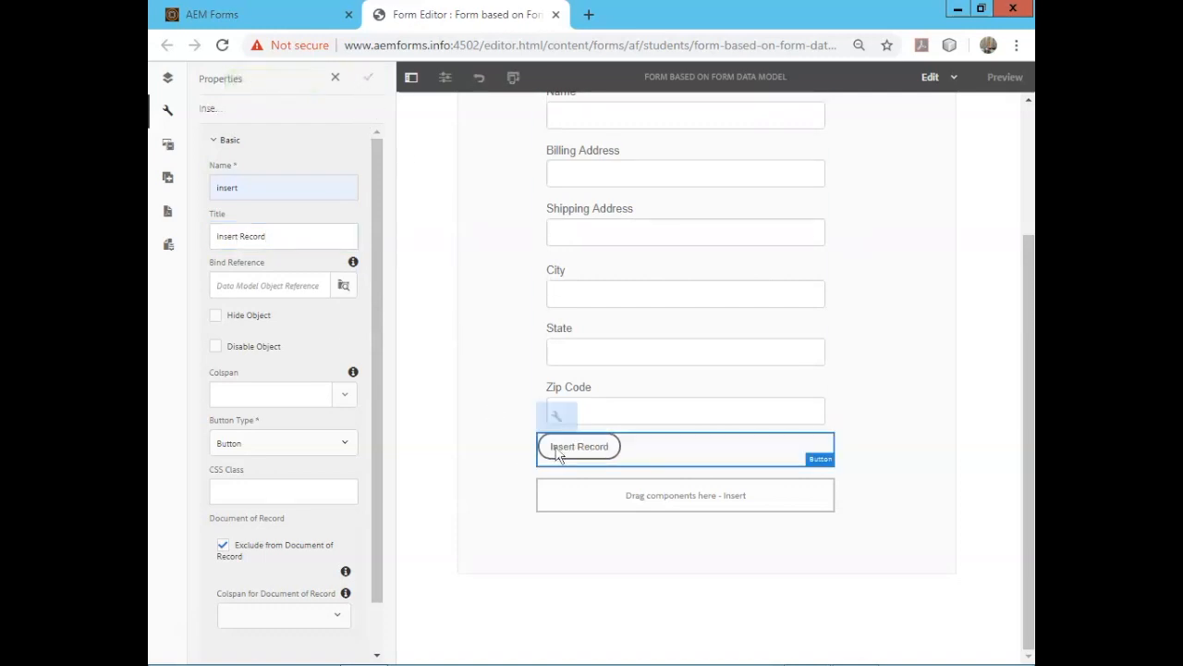
click(592, 429)
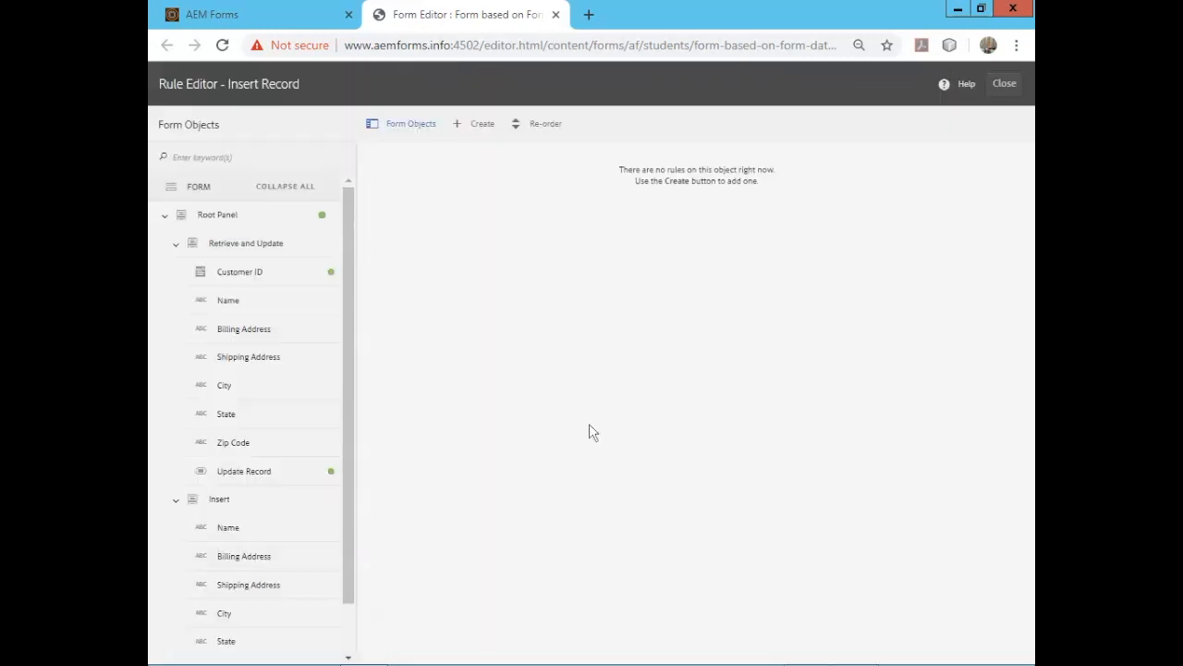
click(468, 134)
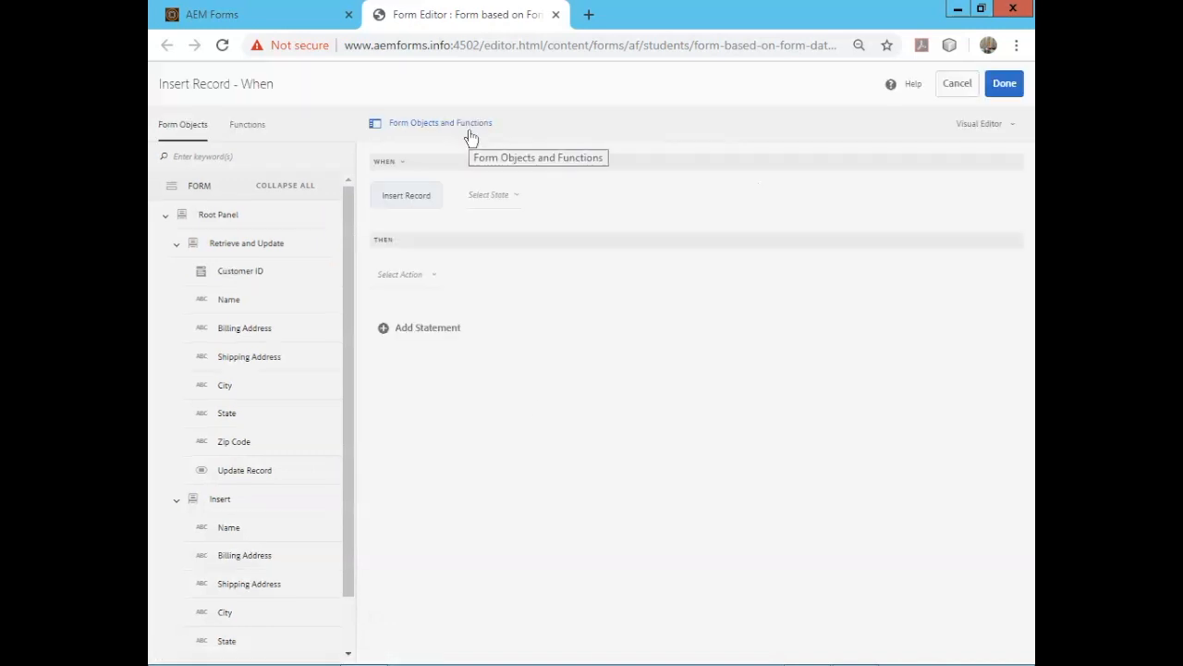
click(490, 194)
click(490, 222)
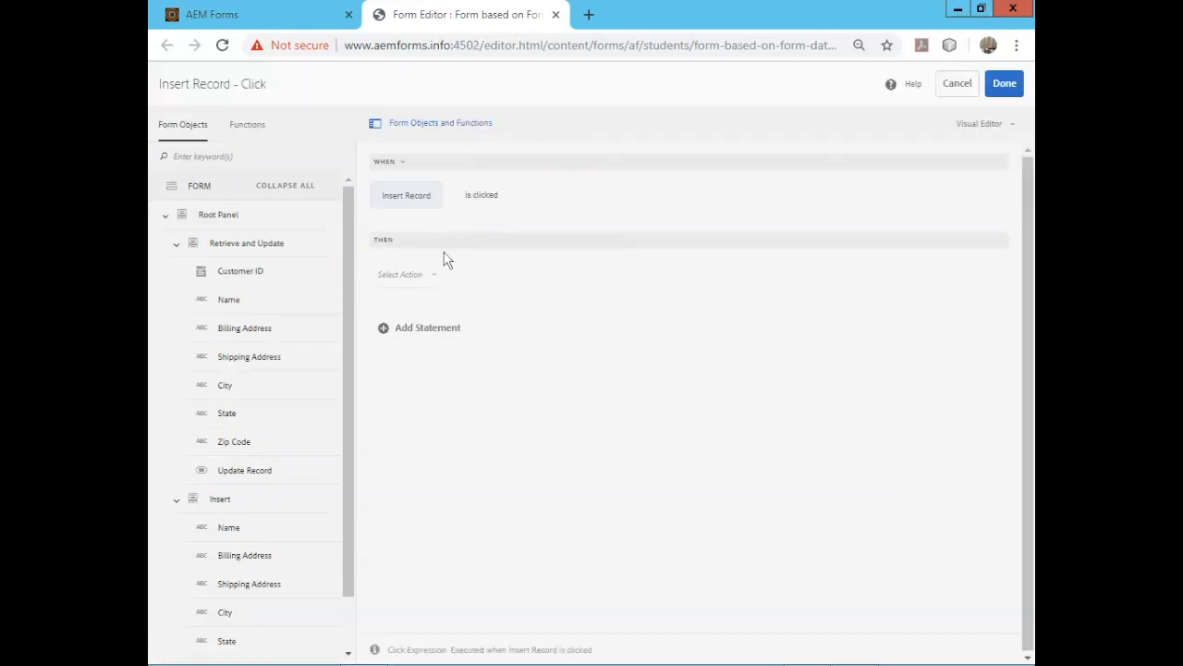
Set the rule's Then action to Invoke Service with the Insert a new record service
click(424, 275)
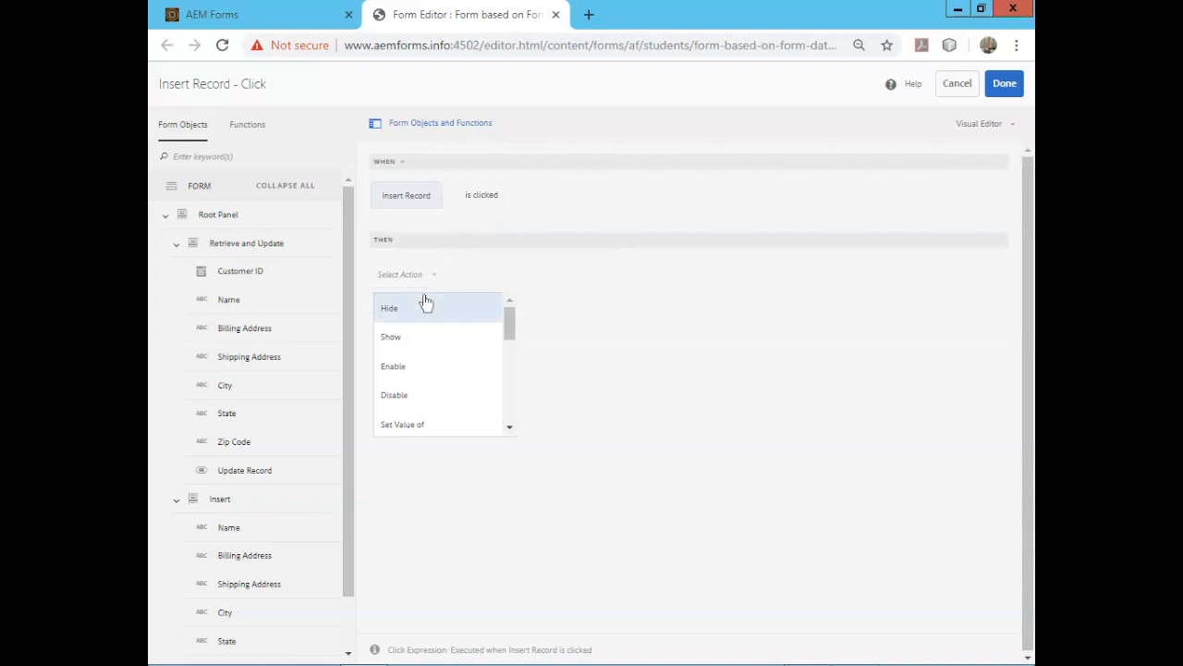
scroll(422, 351, down, 3)
click(423, 369)
click(583, 276)
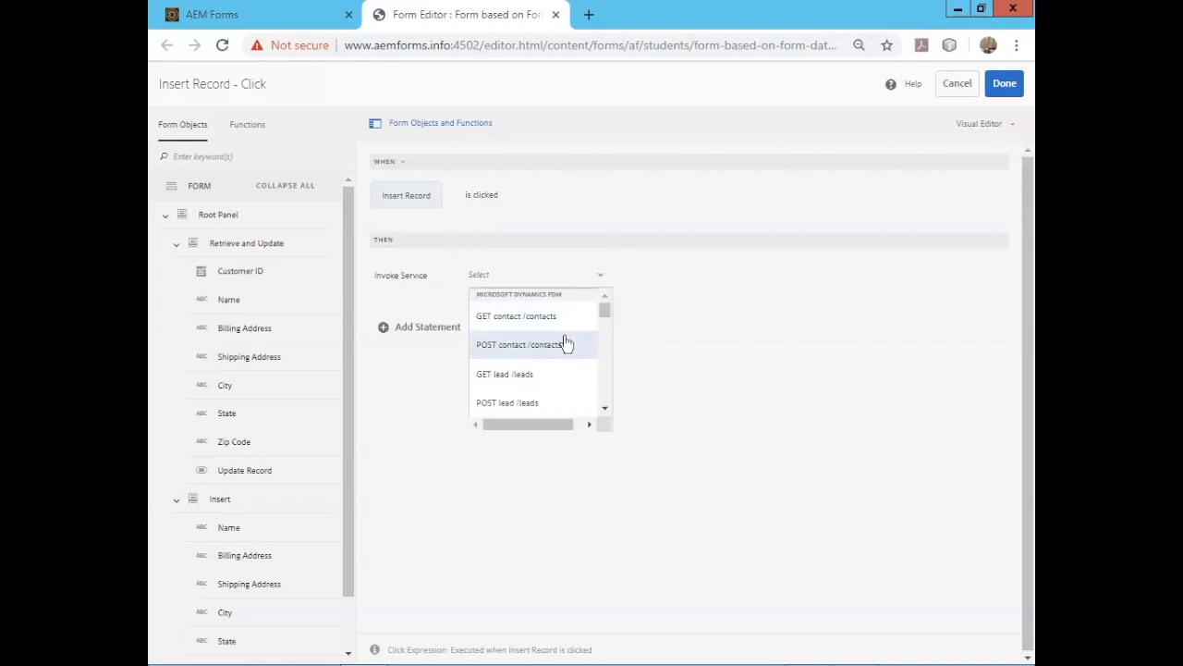
scroll(556, 387, down, 10)
scroll(555, 387, down, 1)
click(530, 337)
Map the Insert panel's Name, Billing Address, Shipping Address, City, State and Zip Code to the service inputs, save the rule and close the rule editor
scroll(236, 468, down, 1)
drag(230, 466, 615, 434)
scroll(684, 460, down, 3)
drag(242, 508, 638, 392)
drag(230, 553, 634, 454)
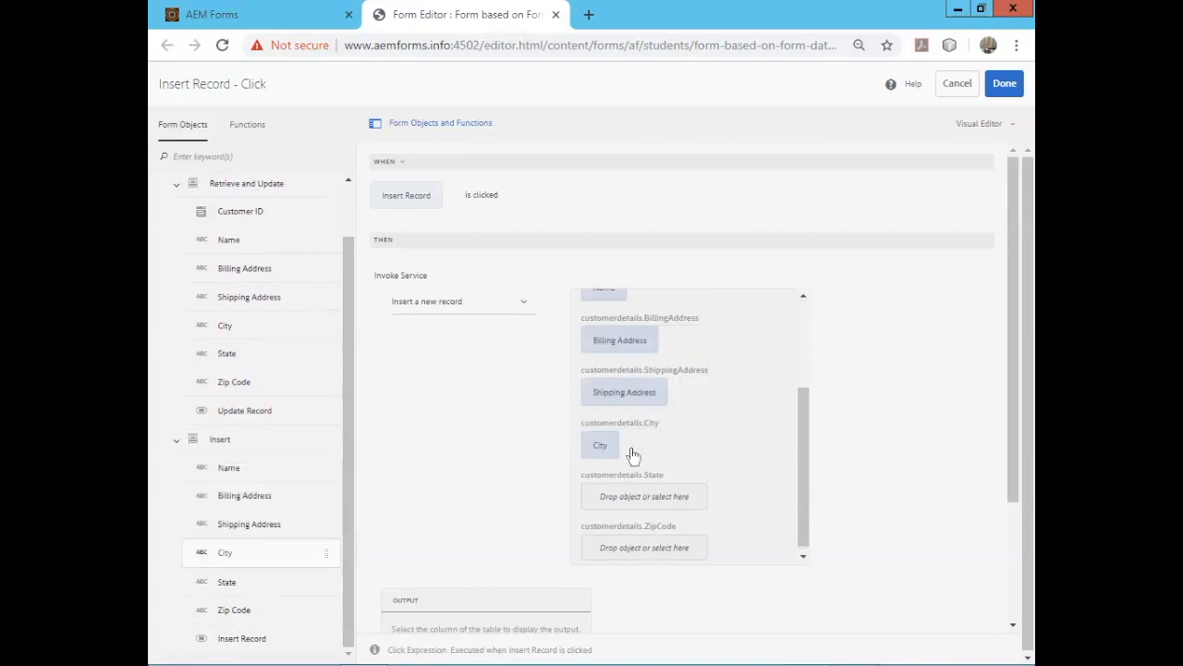
drag(227, 580, 610, 498)
drag(243, 615, 620, 381)
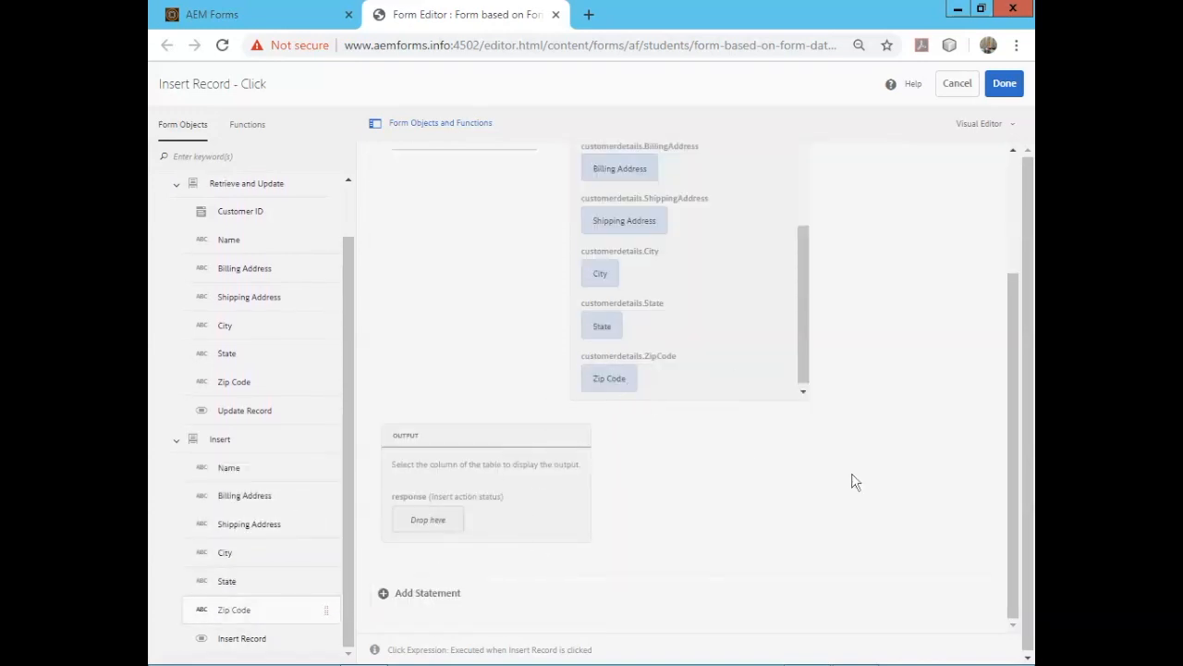
click(1006, 84)
click(1013, 89)
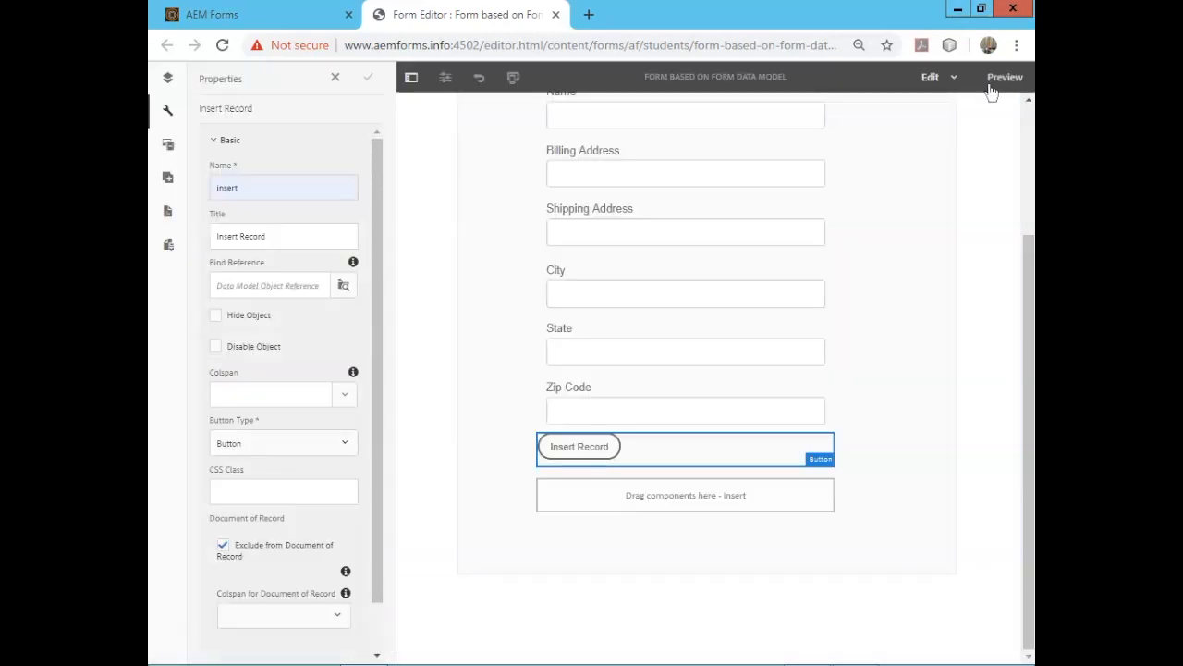
Preview the form, go to the Insert panel and insert a record with the prefilled customer data
click(990, 85)
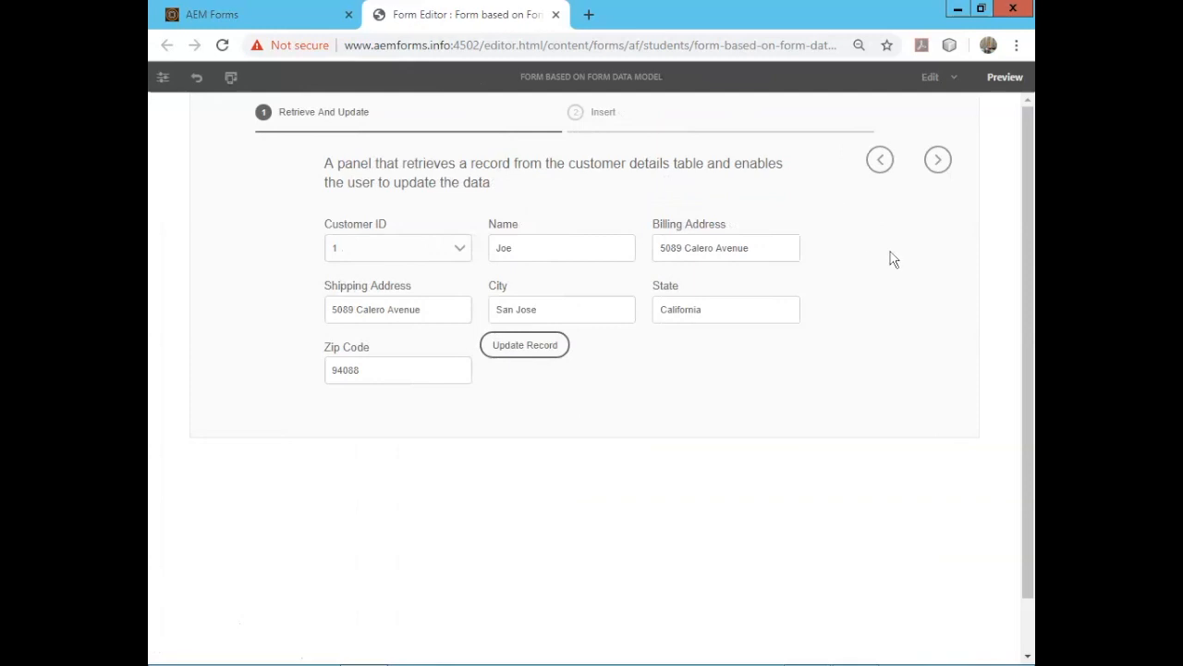
click(938, 161)
click(358, 353)
Shrink the browser window, switch to the Remote Desktop database viewer and refresh the customerdetails table data to check for the inserted record
click(980, 9)
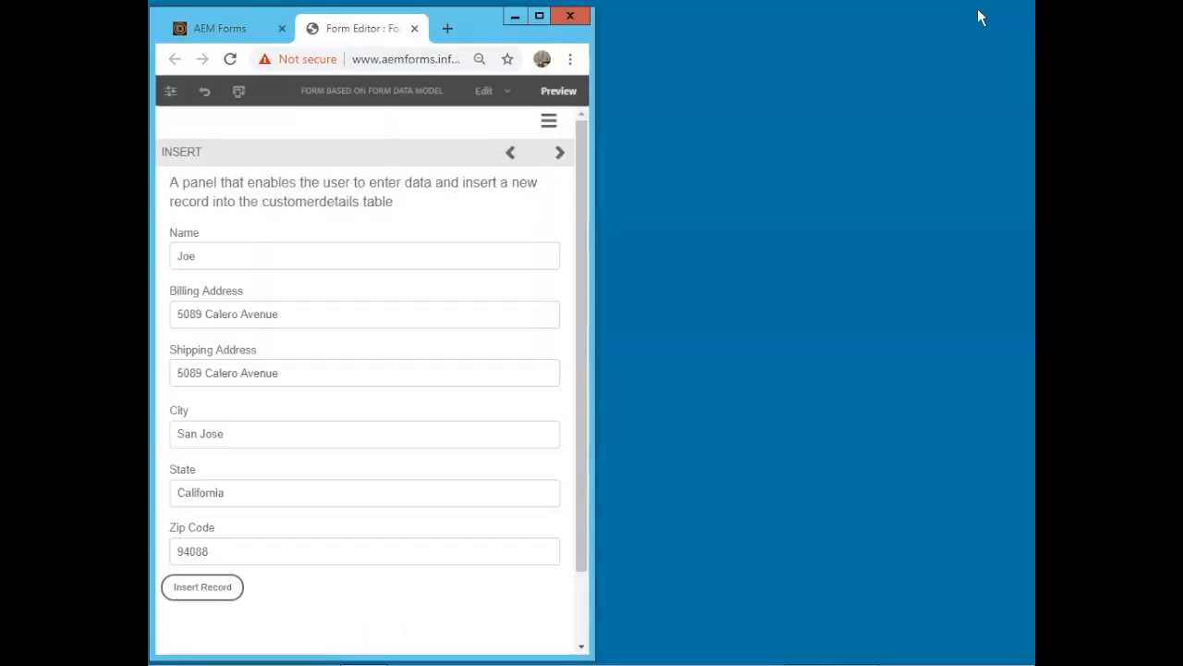
click(808, 647)
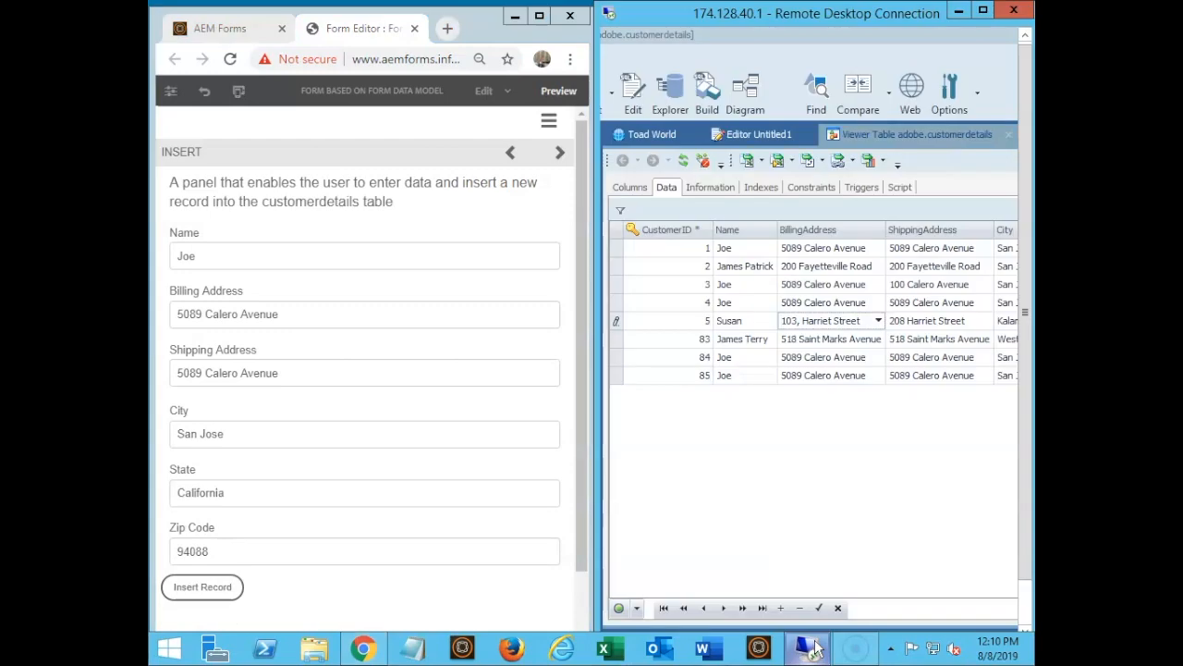
click(683, 162)
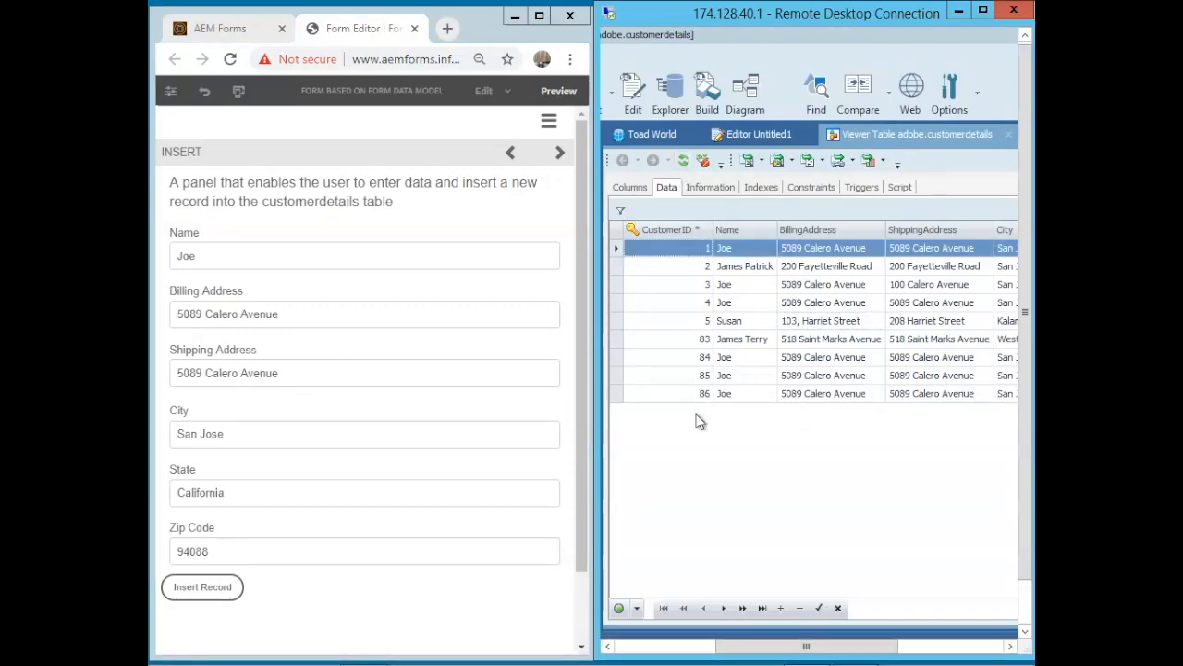